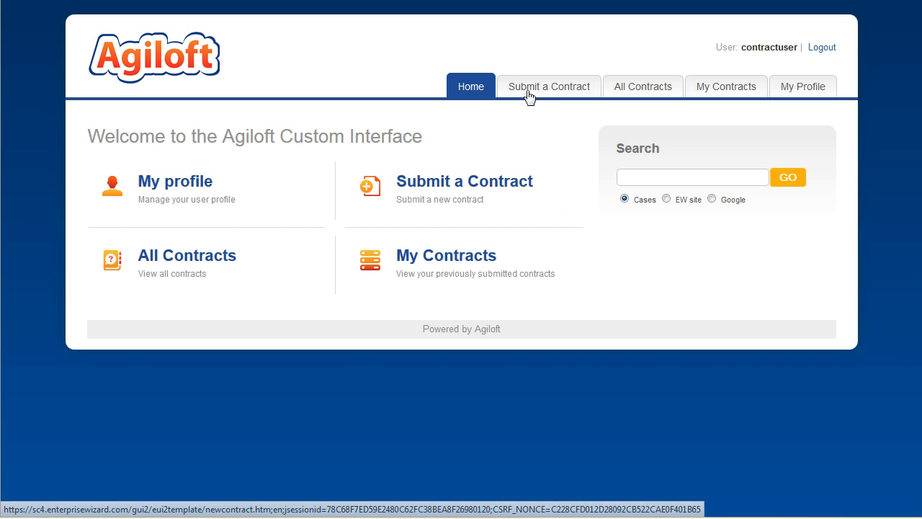
- Start a new Vendor contract submission for West Georgia Medical Center and title it "Test Contract"
click(489, 183)
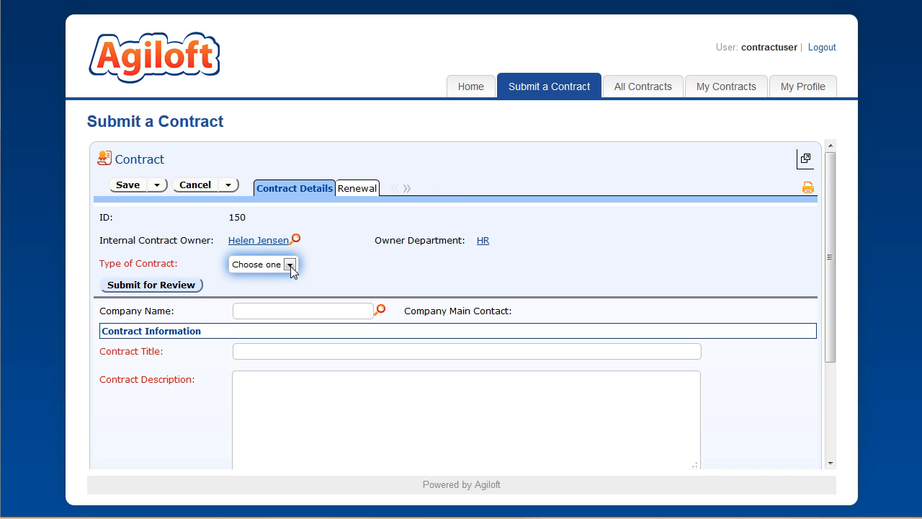
key(Down)
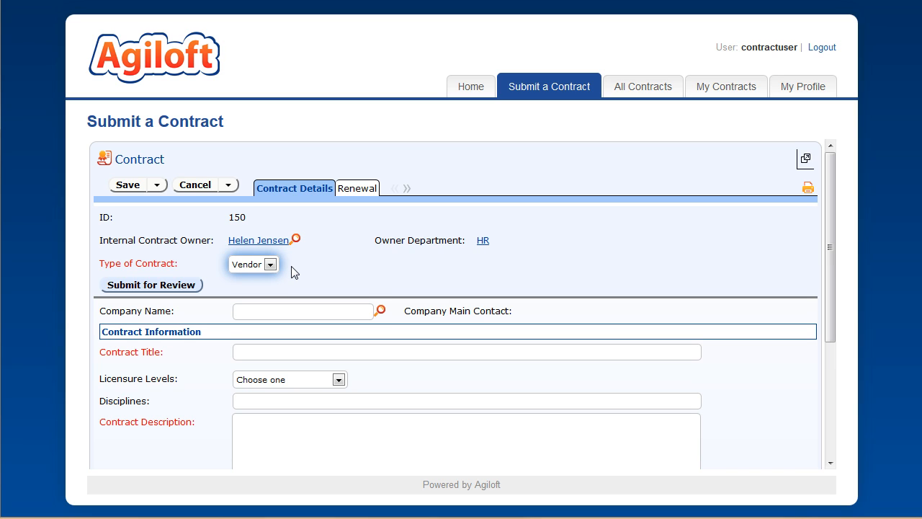
click(253, 309)
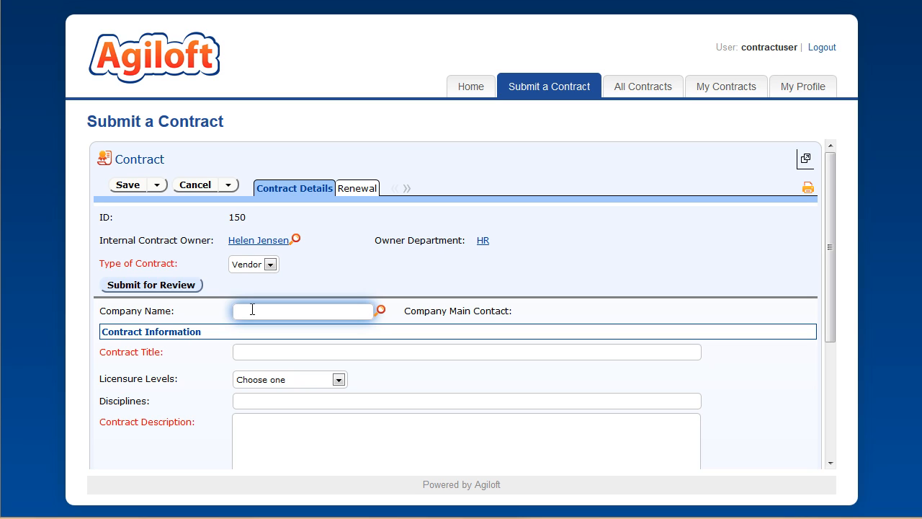
text(georgia)
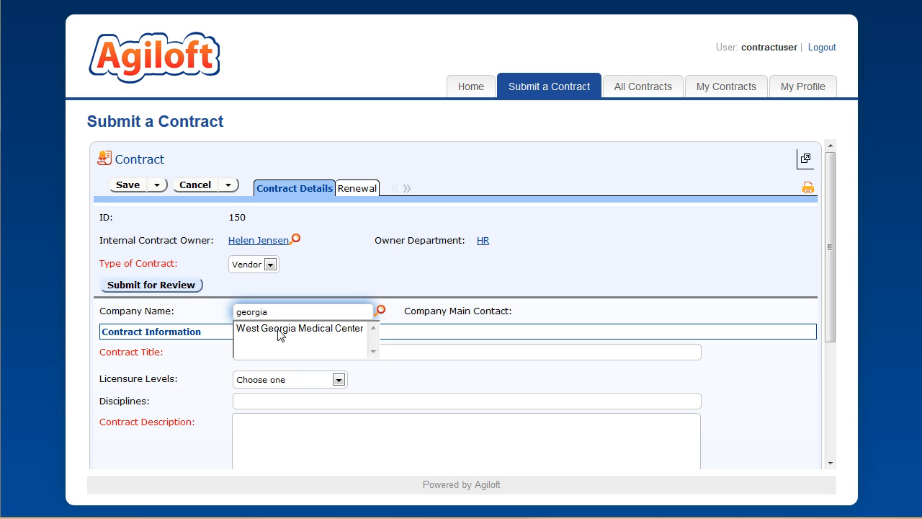
click(279, 329)
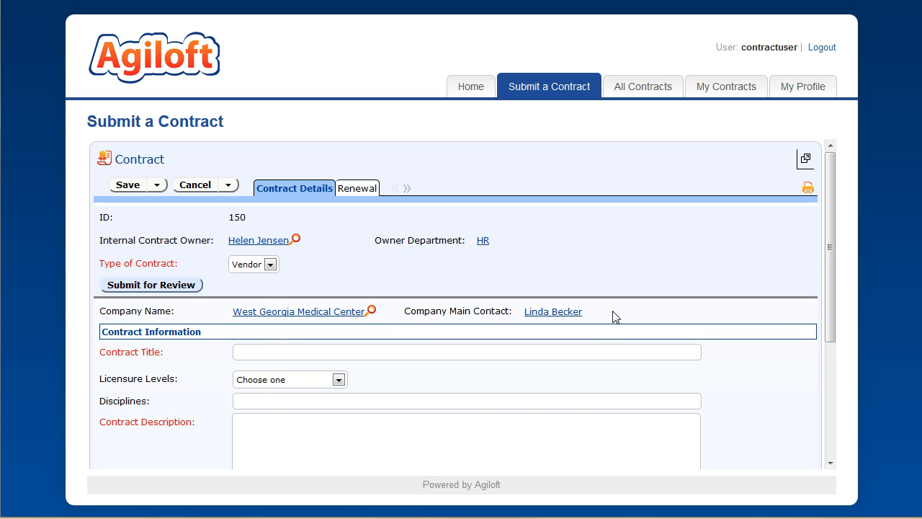
click(262, 348)
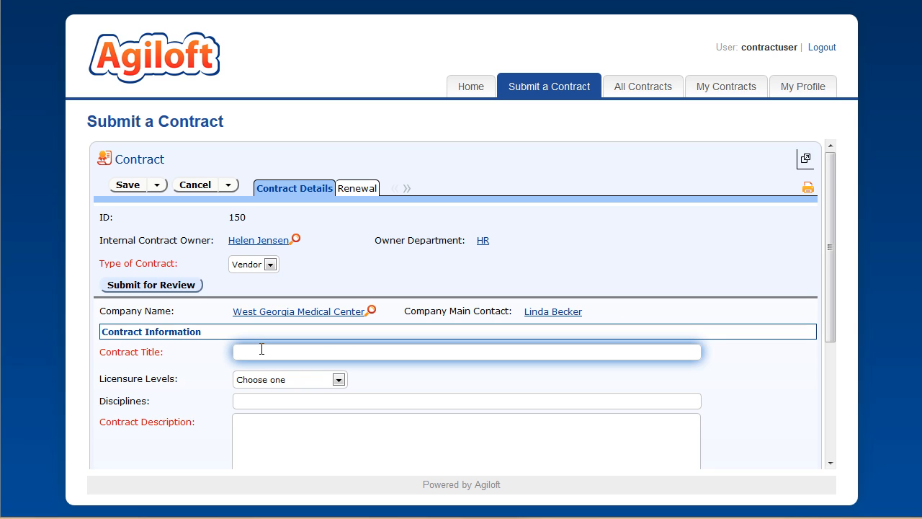
text(Test Contract)
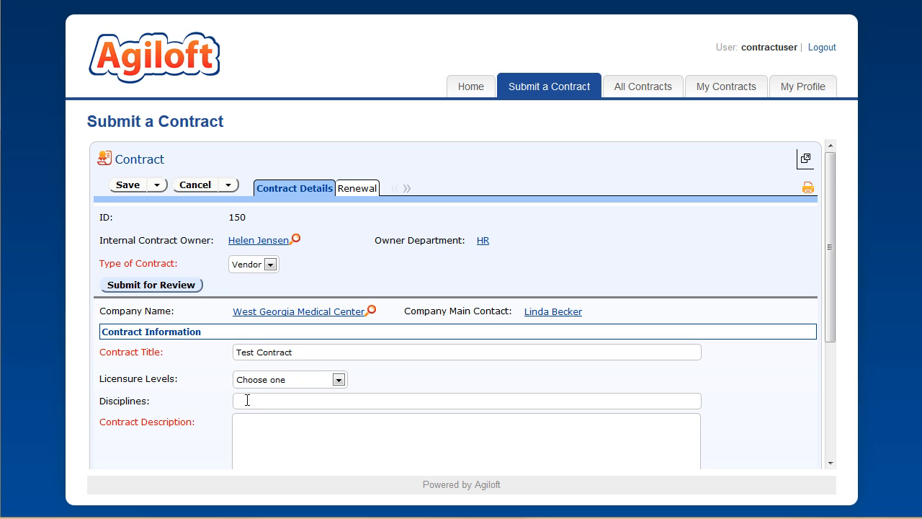
- Switch the contract type to Client to view its fields, and set it back to Vendor
click(271, 266)
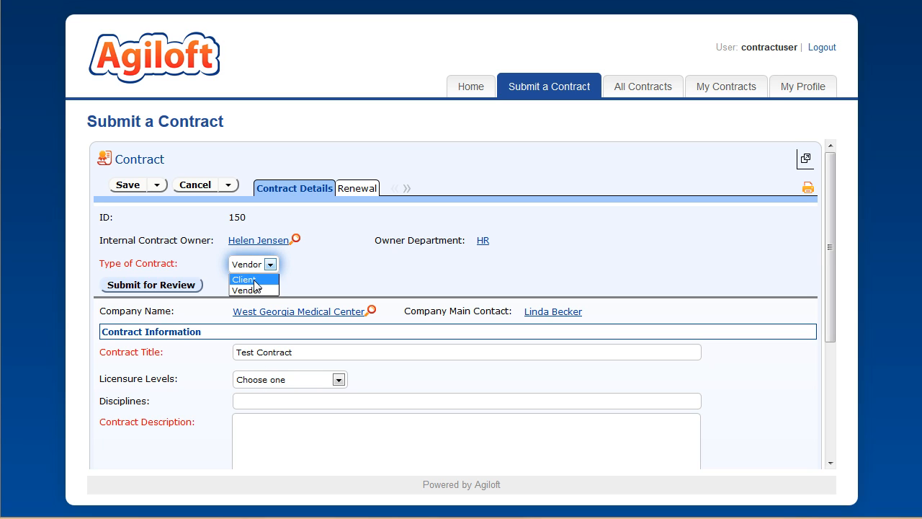
click(255, 281)
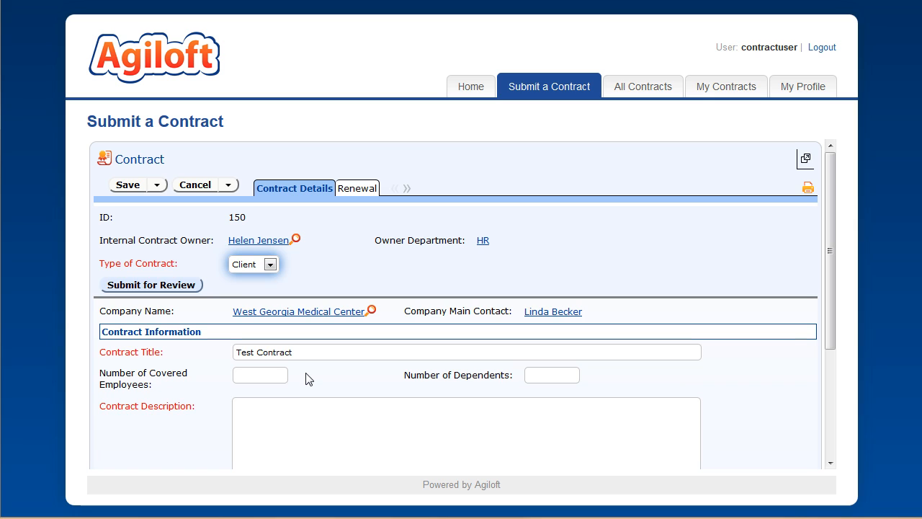
click(272, 265)
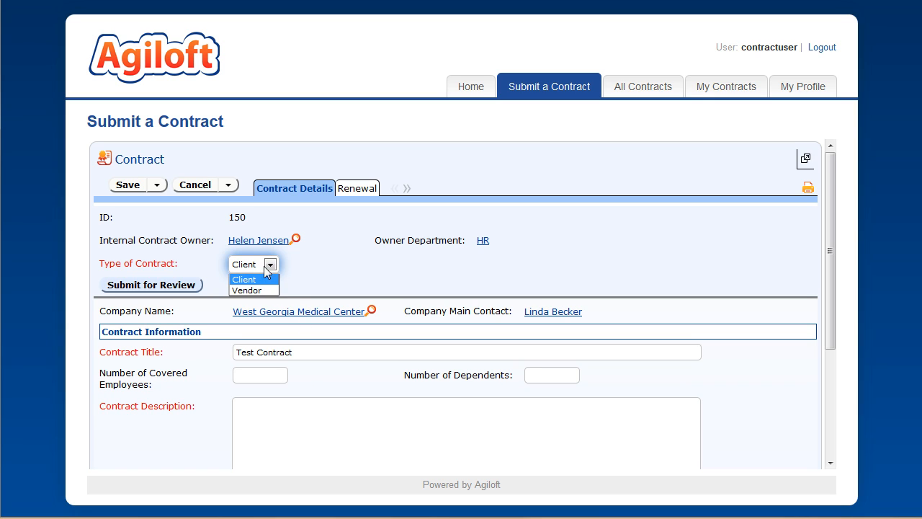
click(246, 290)
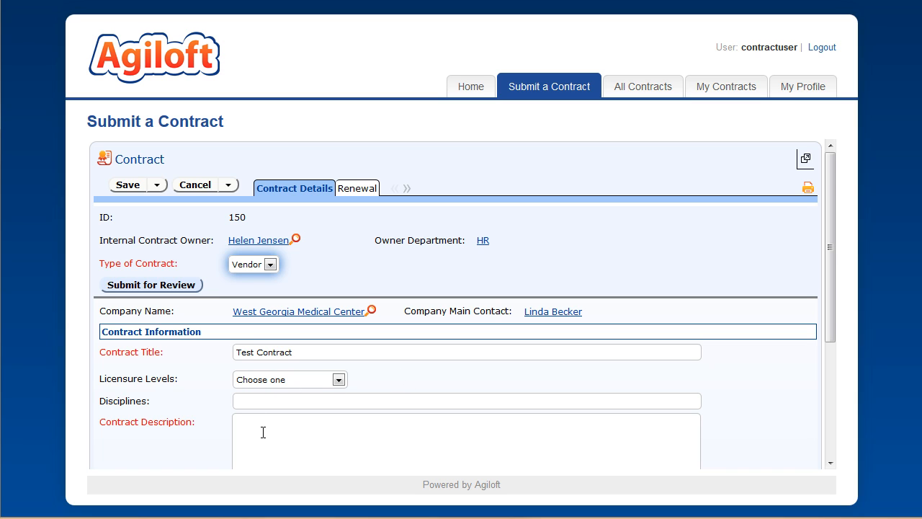
- Enter the description "This is a test contract", the dates Jun 01 2013 to May 31 2014, and a contract value of $150,000
scroll(263, 432, down, 1)
scroll(263, 432, down, 5)
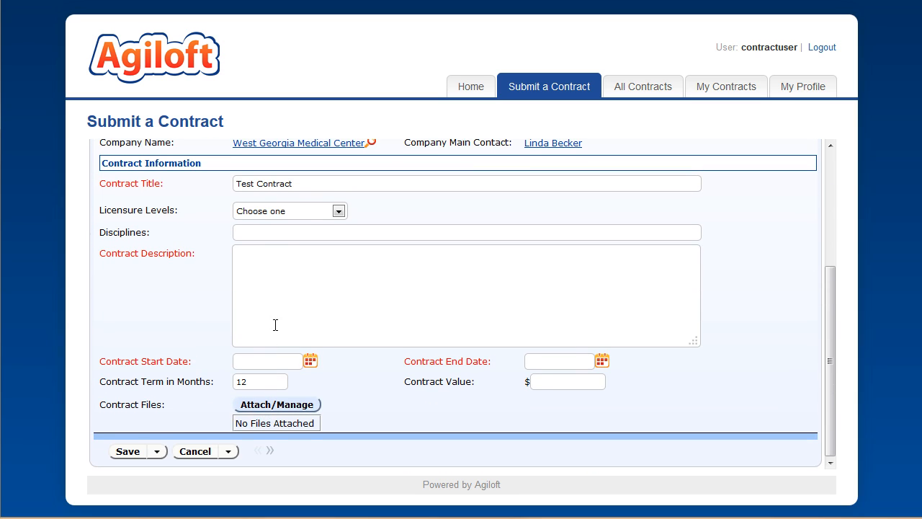
click(272, 256)
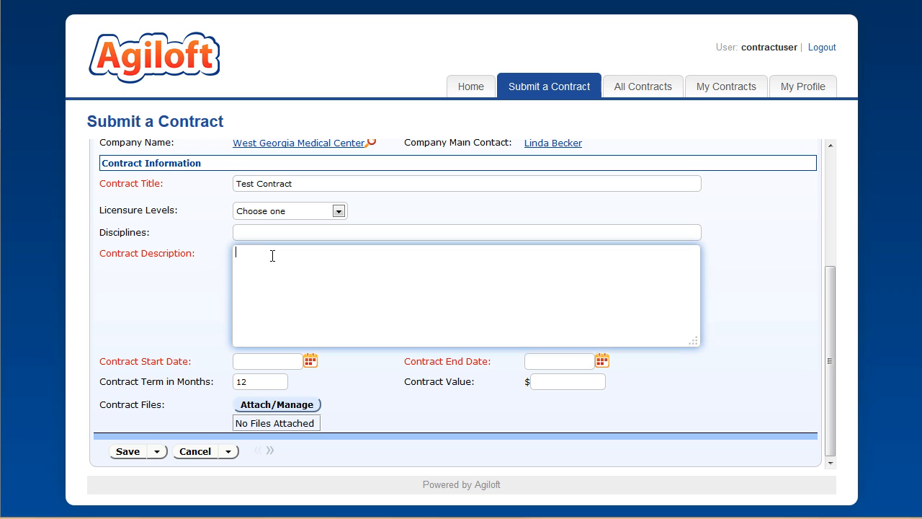
text(This is a test contract)
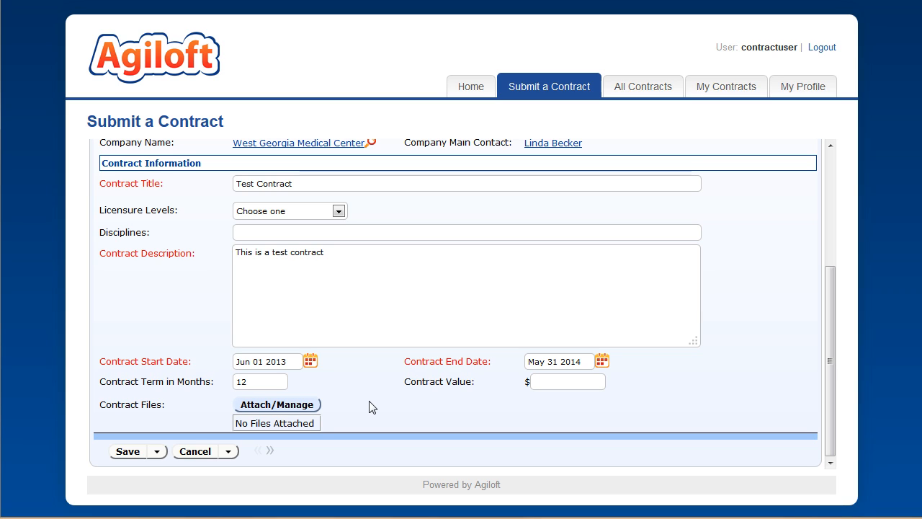
click(554, 382)
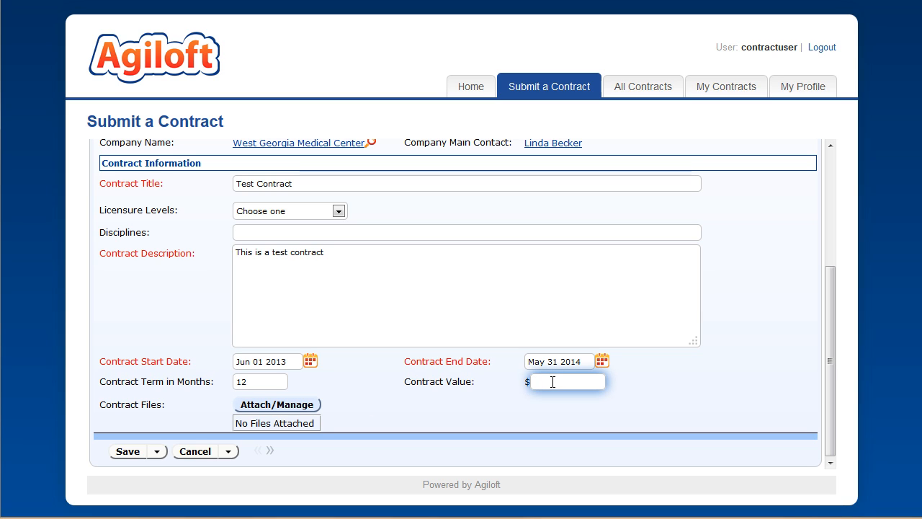
text(150000)
key(Tab)
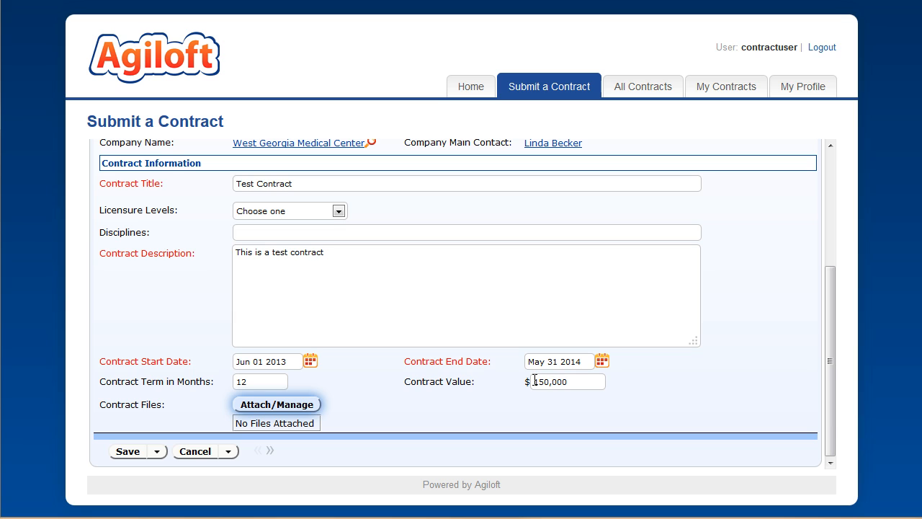
- Attach contract.docx from the Downloads folder to the contract and submit the contract for review
click(290, 408)
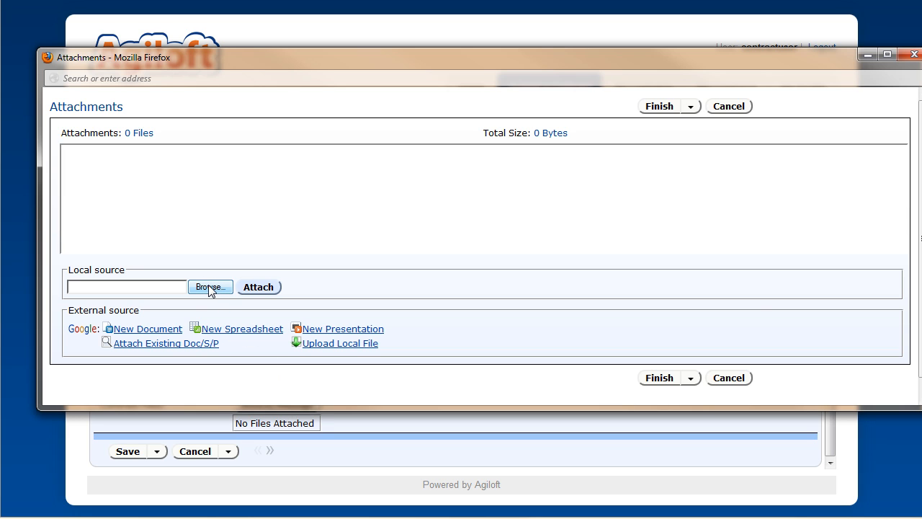
click(210, 287)
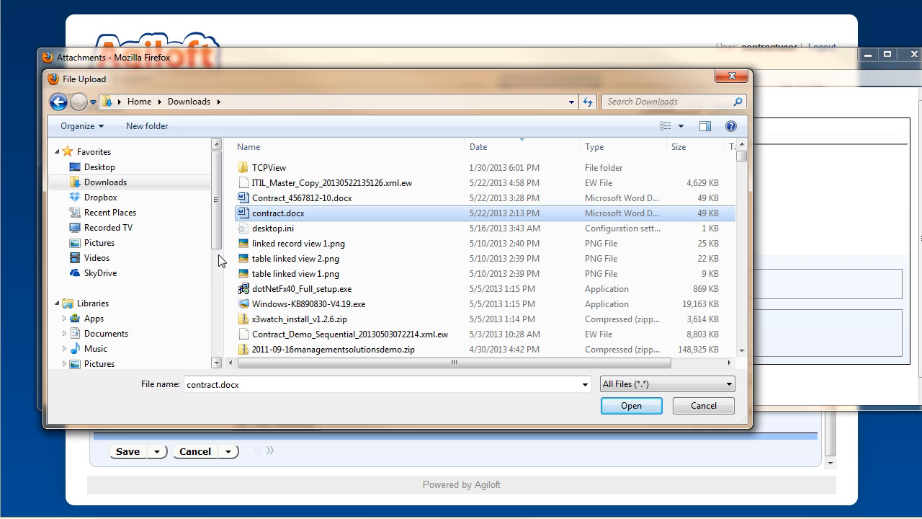
click(637, 407)
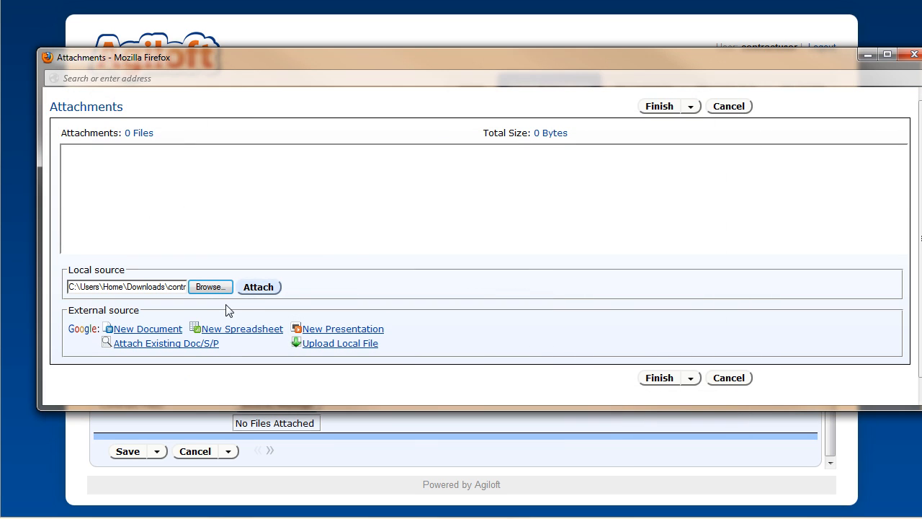
click(260, 288)
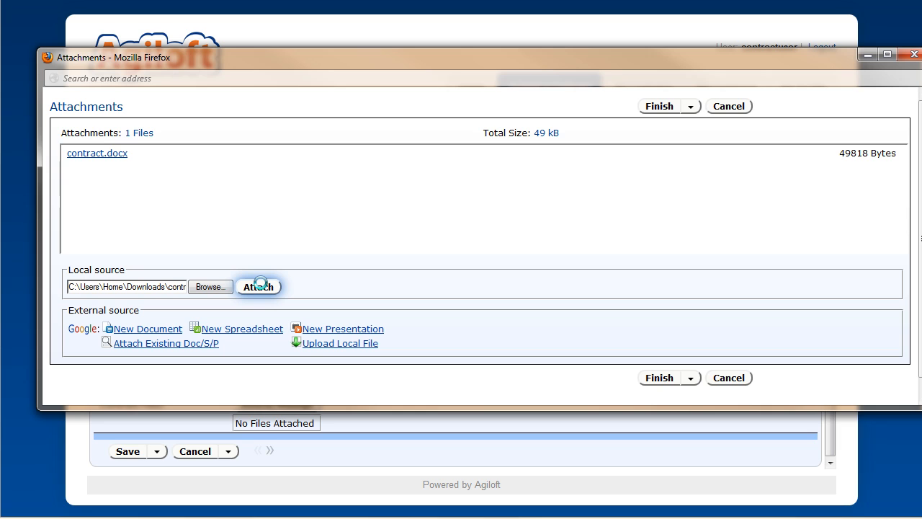
click(656, 379)
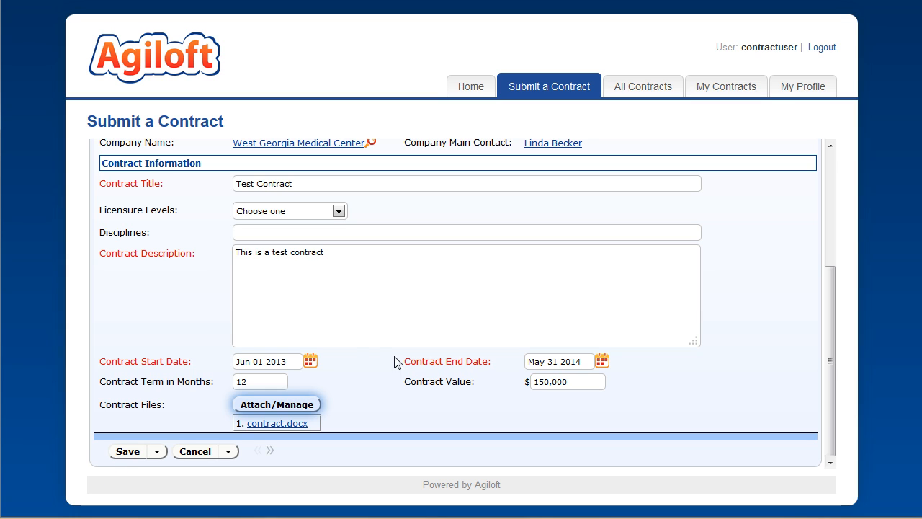
scroll(361, 360, up, 5)
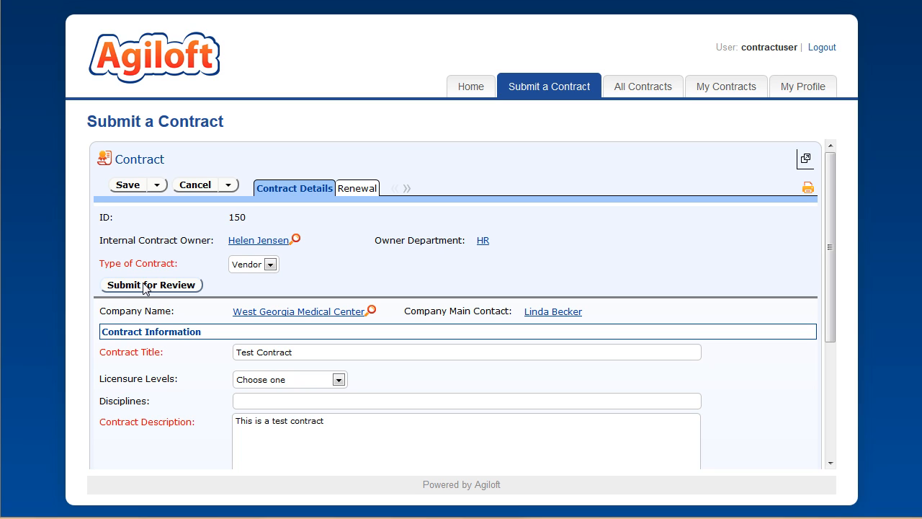
click(147, 287)
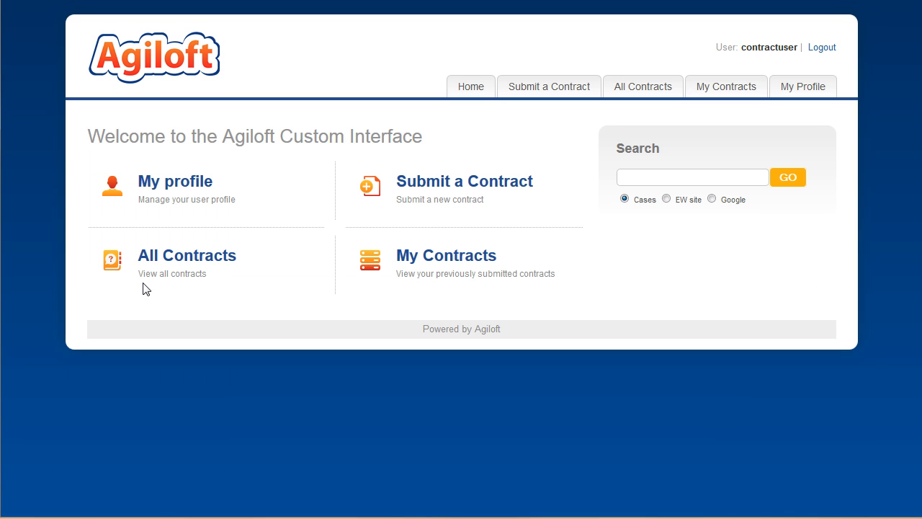
- Open the submitted Test Contract from the list of own contracts, examine its status and details, and close it
click(452, 261)
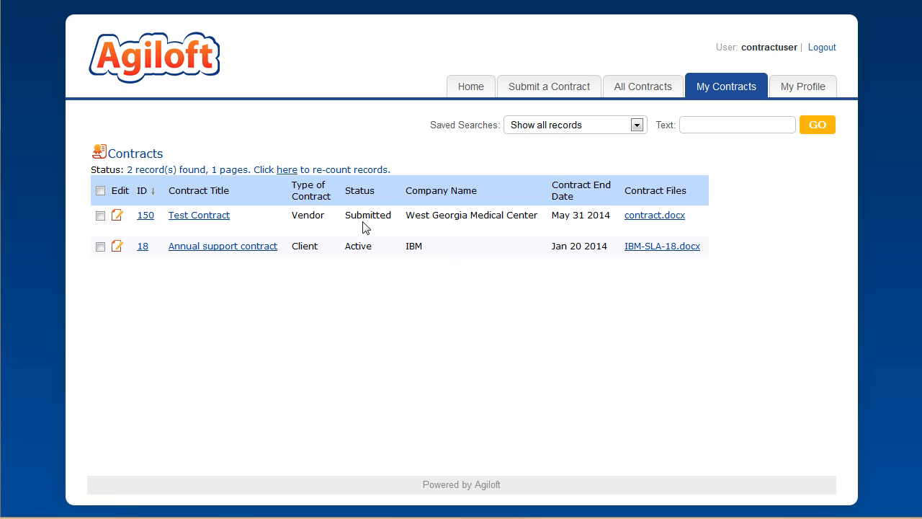
click(115, 216)
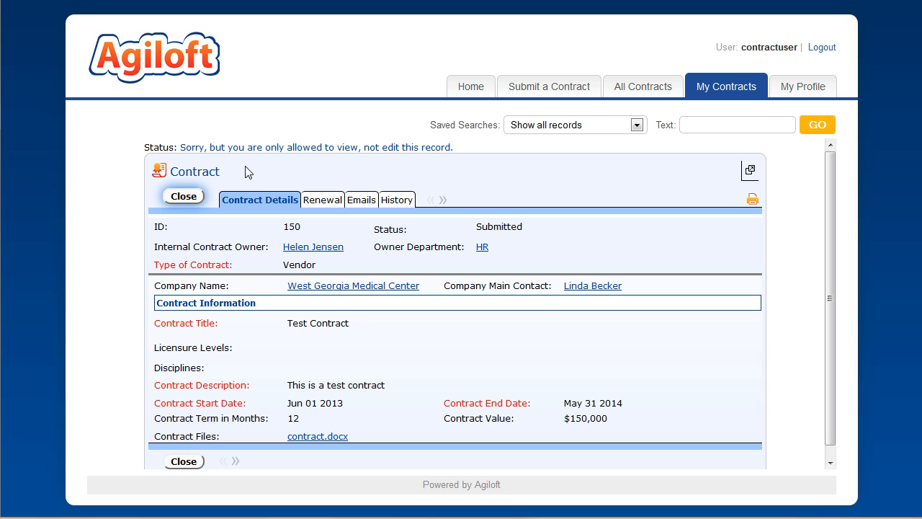
click(184, 196)
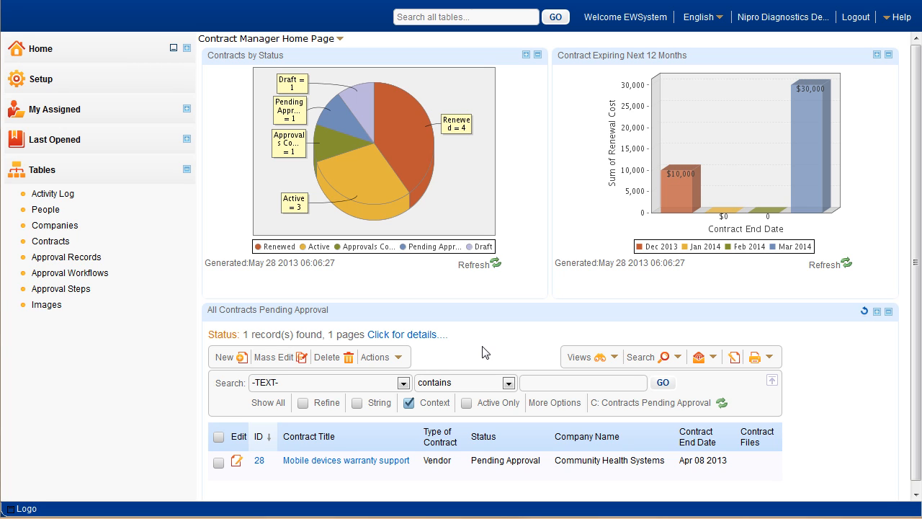
- Open Test Contract for editing from the staff interface's Contracts table and bring up its file attachments
click(54, 245)
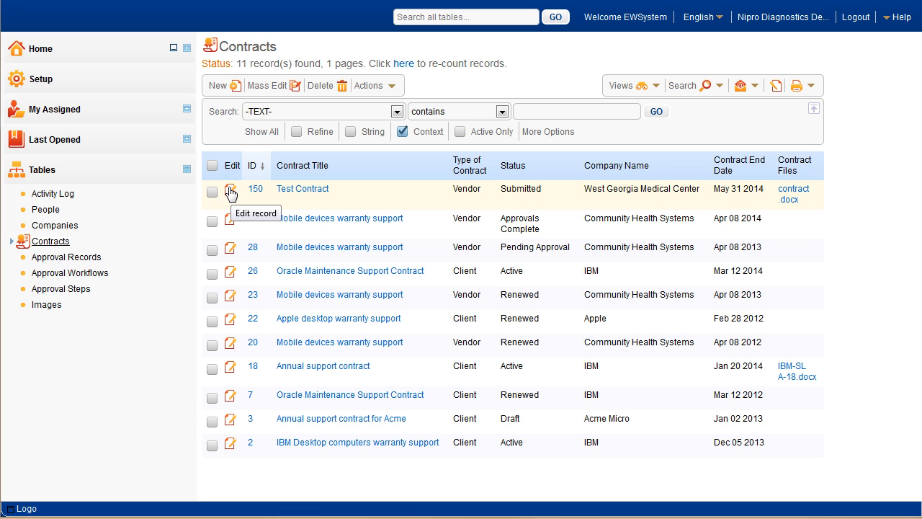
click(231, 192)
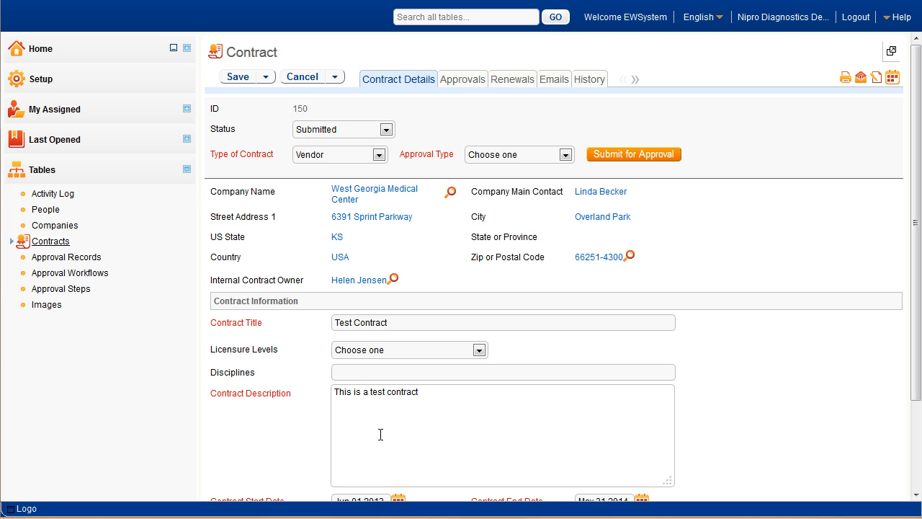
scroll(701, 278, down, 3)
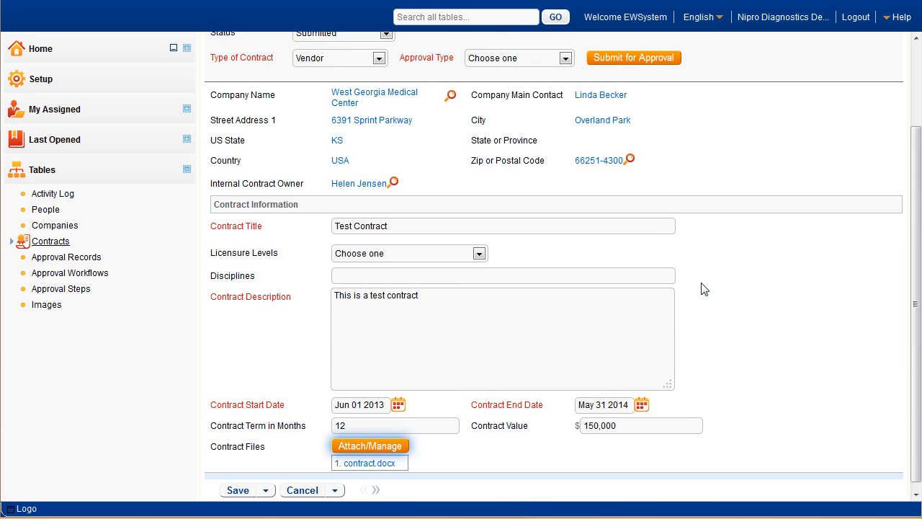
click(370, 440)
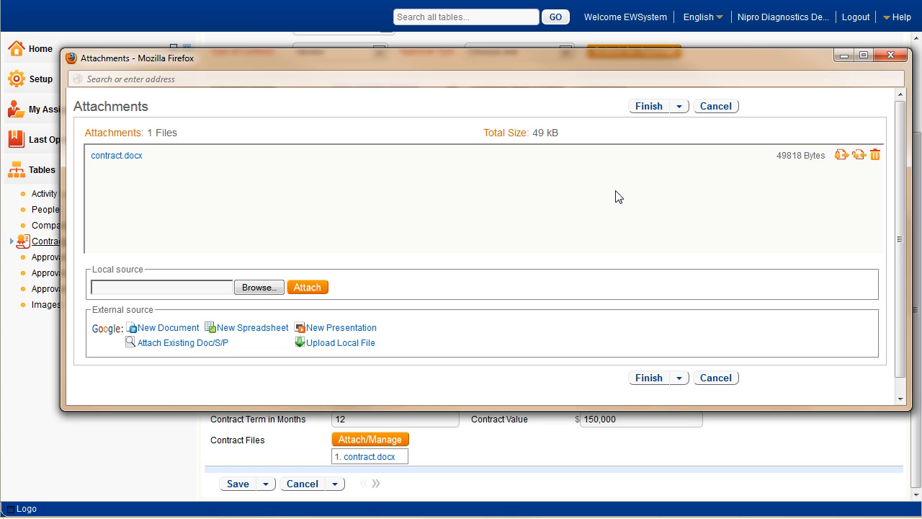
- Open the attached contract.docx in Microsoft Word and finish managing the attachments
click(842, 156)
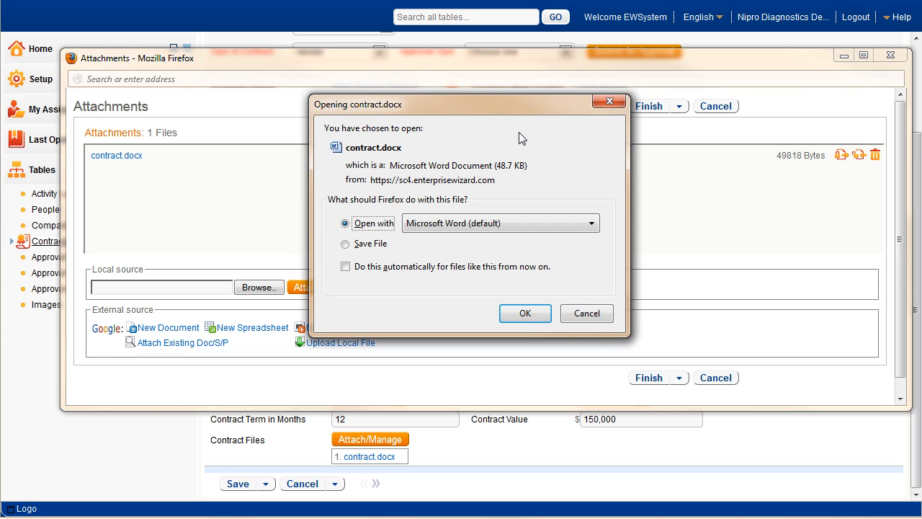
key(Escape)
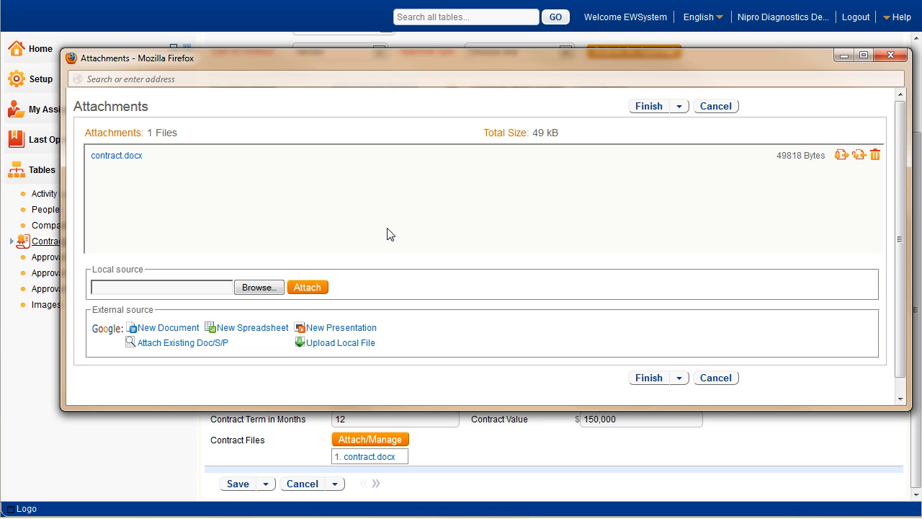
click(648, 382)
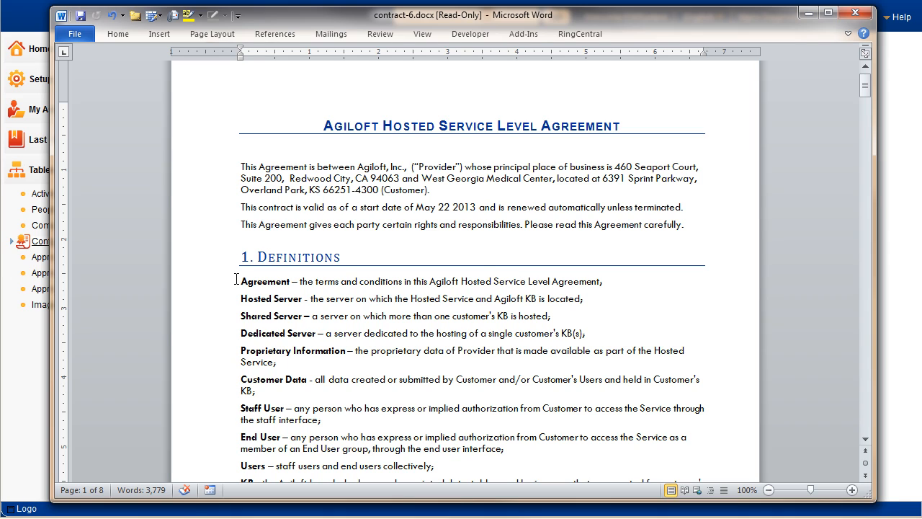
- Turn on Track Changes for the contract document in Word and collapse the ribbon
click(389, 37)
click(418, 66)
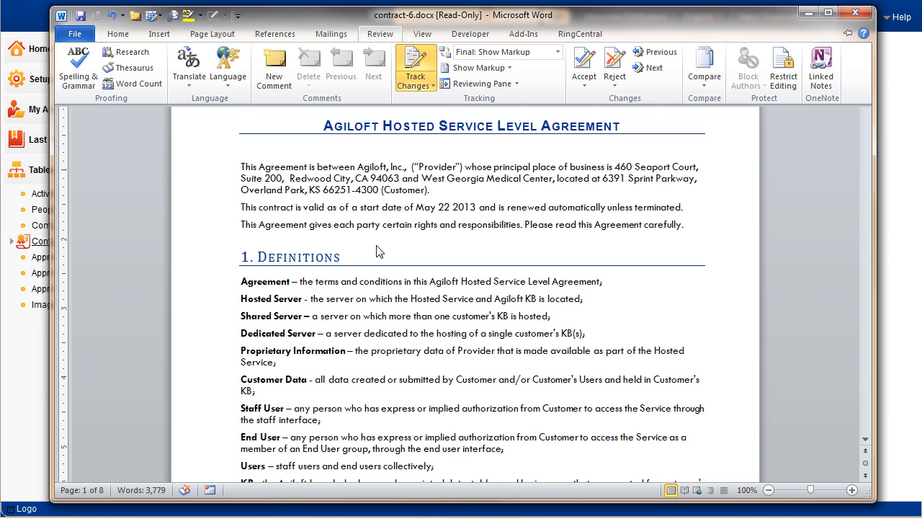
key(ctrl+F1)
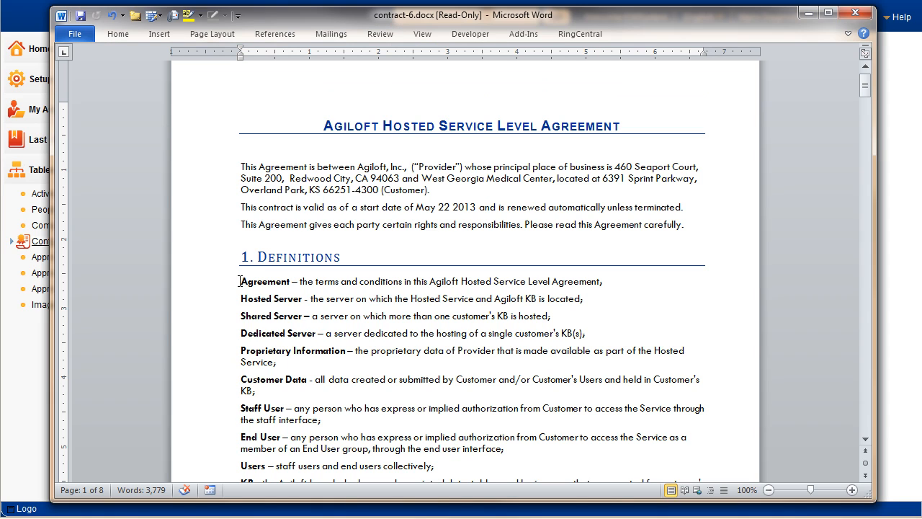
- Delete the Agreement definition under Definitions as a tracked change, save the document as contract-6.docx and close Word
drag(241, 281, 604, 278)
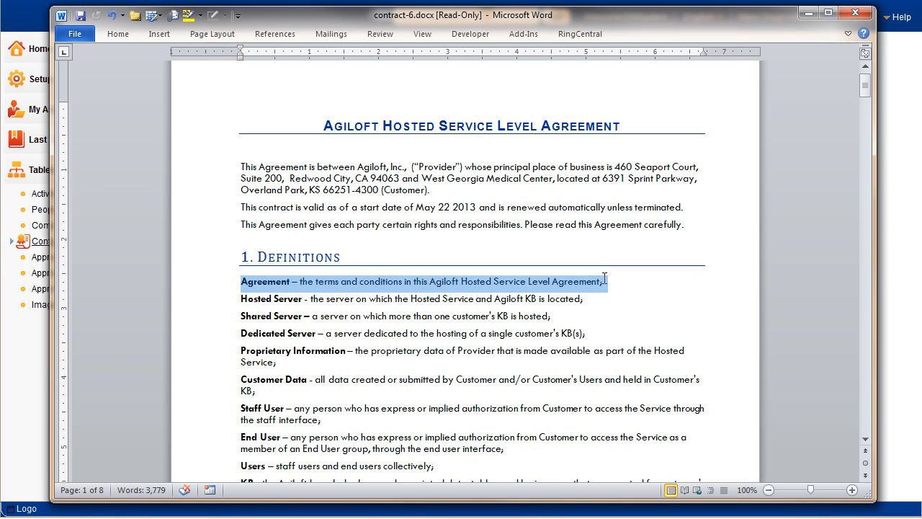
key(Delete)
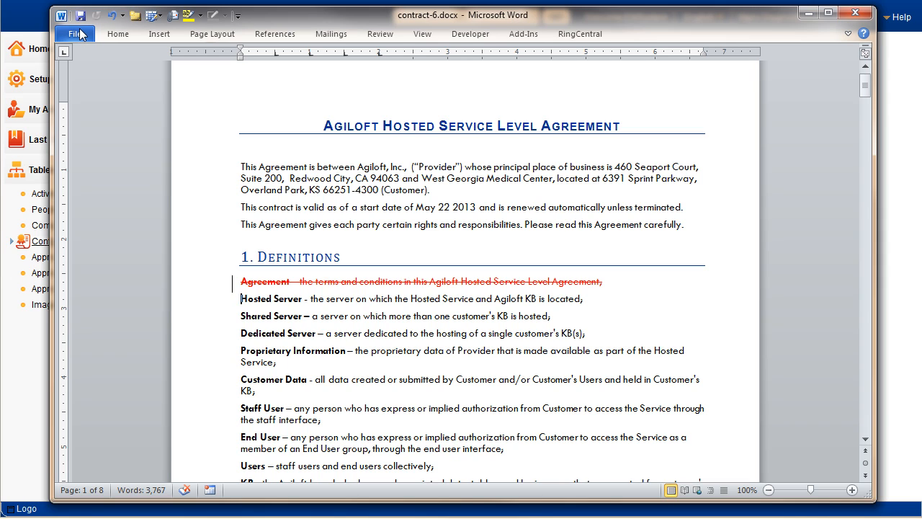
click(856, 14)
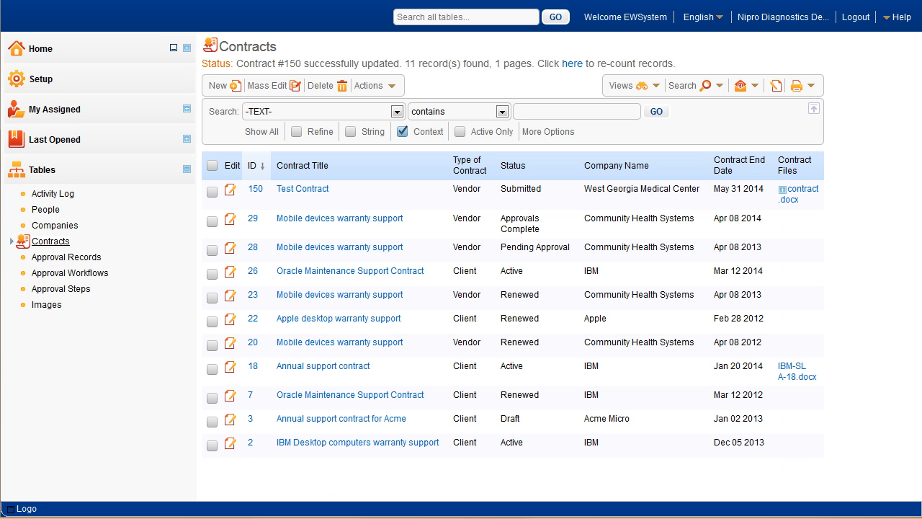
- Open Test Contract for editing in Agiloft, bring up its file attachments and expand the version history of contract.docx
click(231, 193)
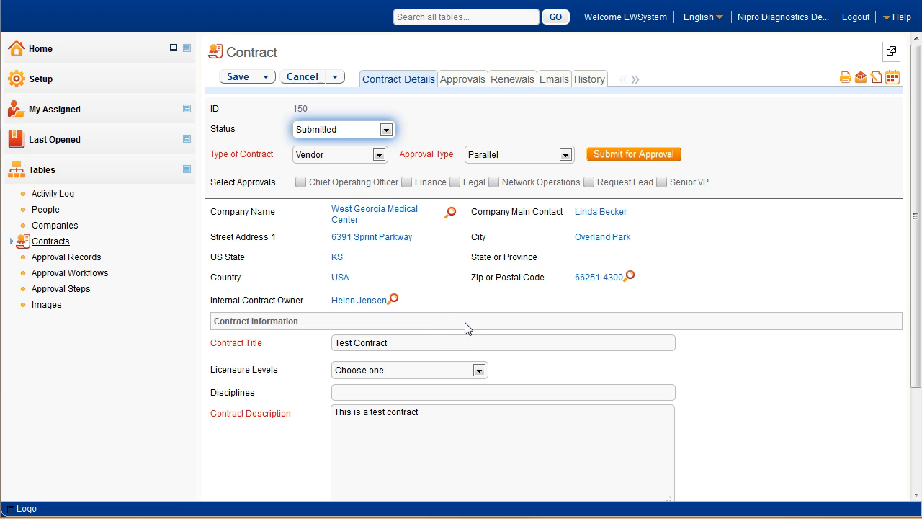
scroll(762, 345, down, 3)
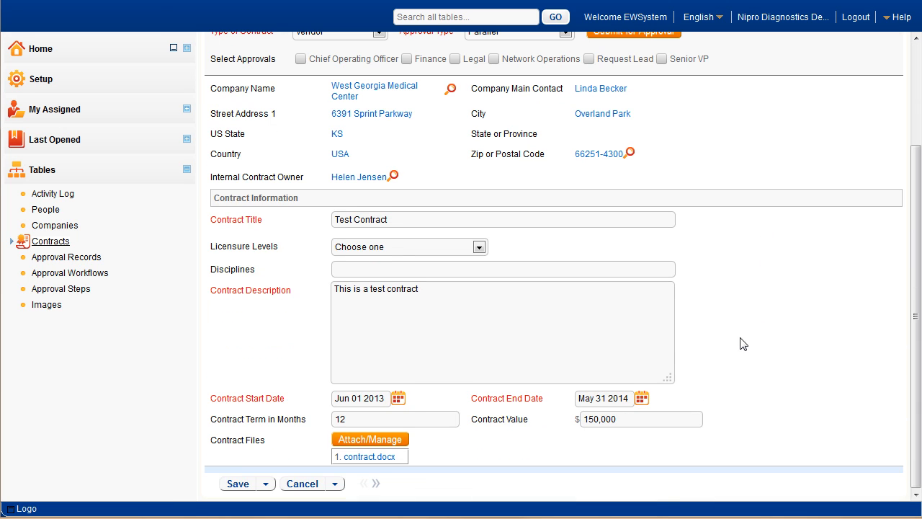
click(364, 441)
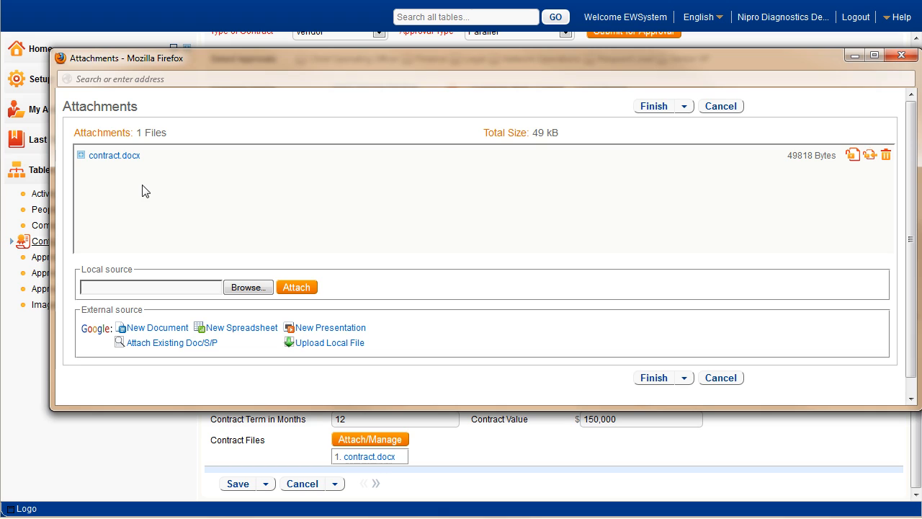
click(81, 158)
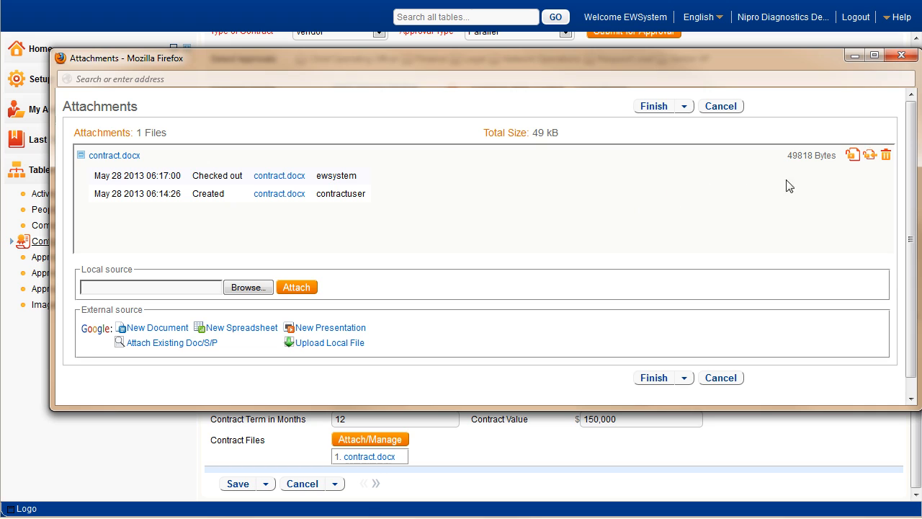
- Check in contract-6.docx from the Desktop as the updated version of contract.docx, finish the attachments and save the contract
click(870, 156)
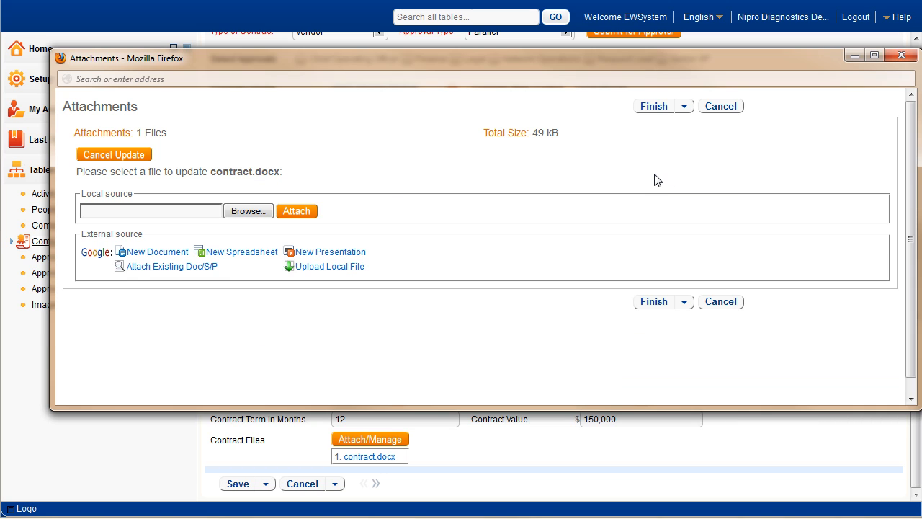
click(245, 212)
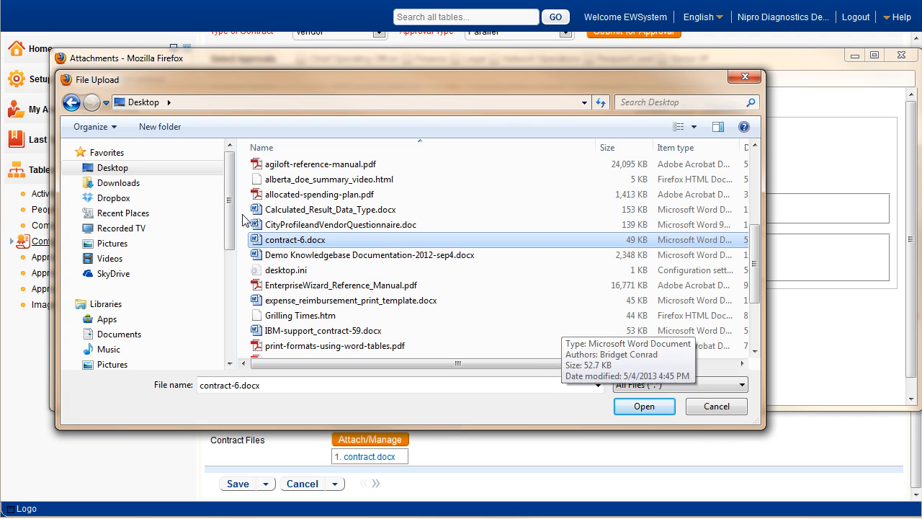
click(643, 408)
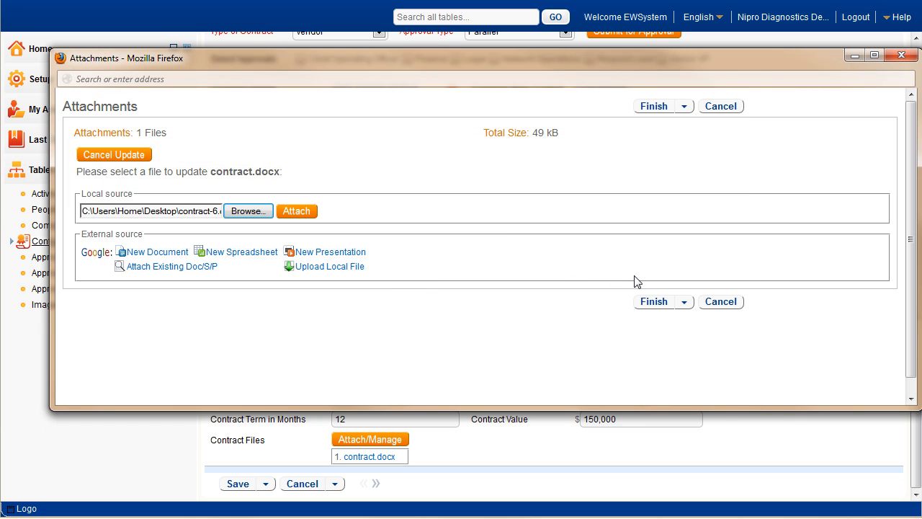
click(294, 212)
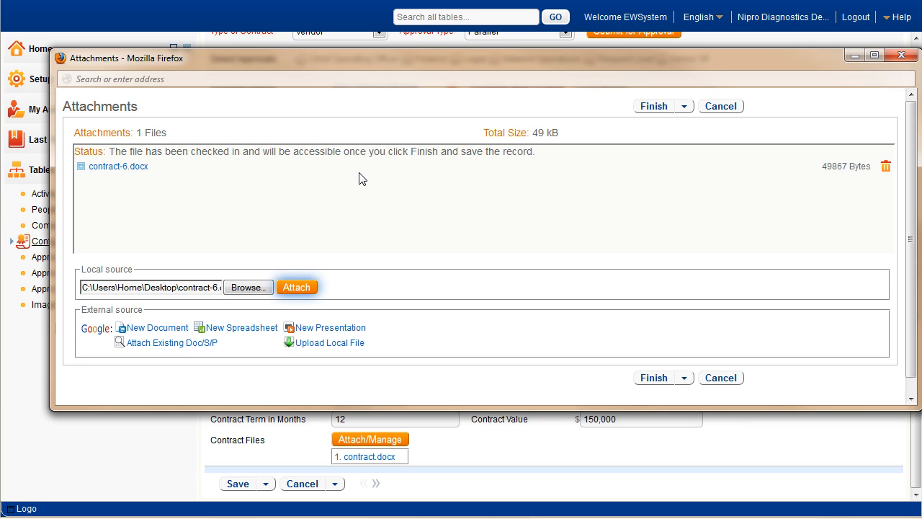
click(655, 375)
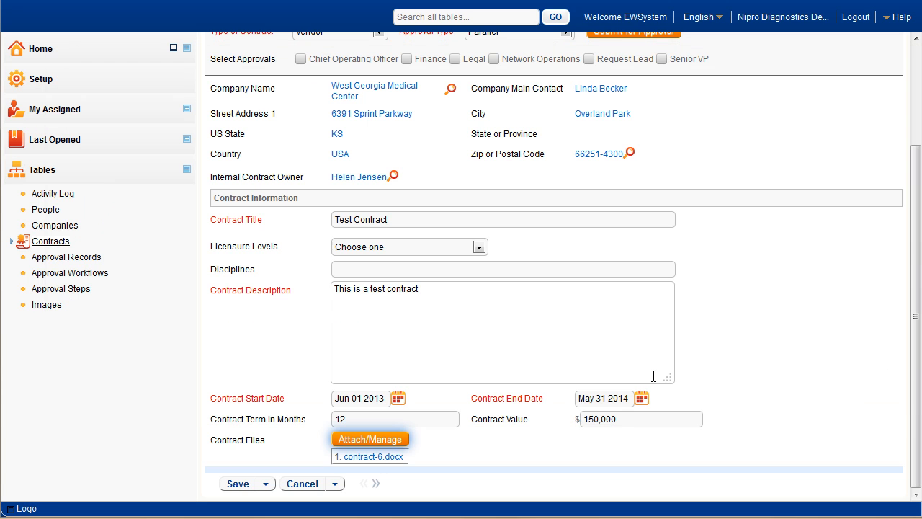
click(264, 484)
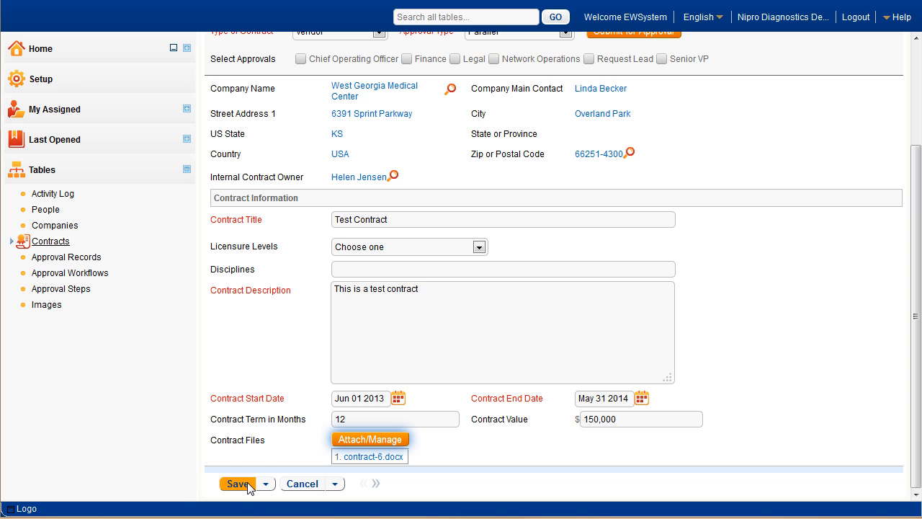
click(248, 486)
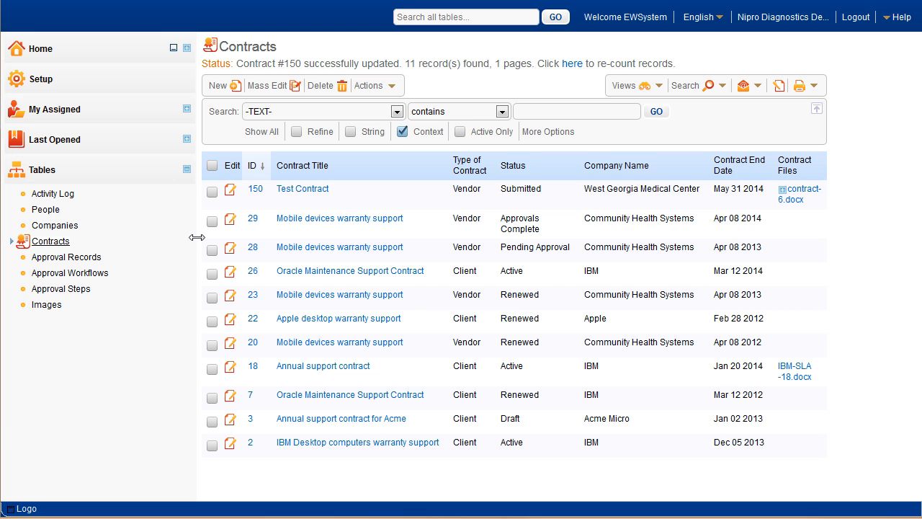
- Open Test Contract for editing, select the Finance, Legal and Senior VP approvals, and submit it for approval
click(230, 191)
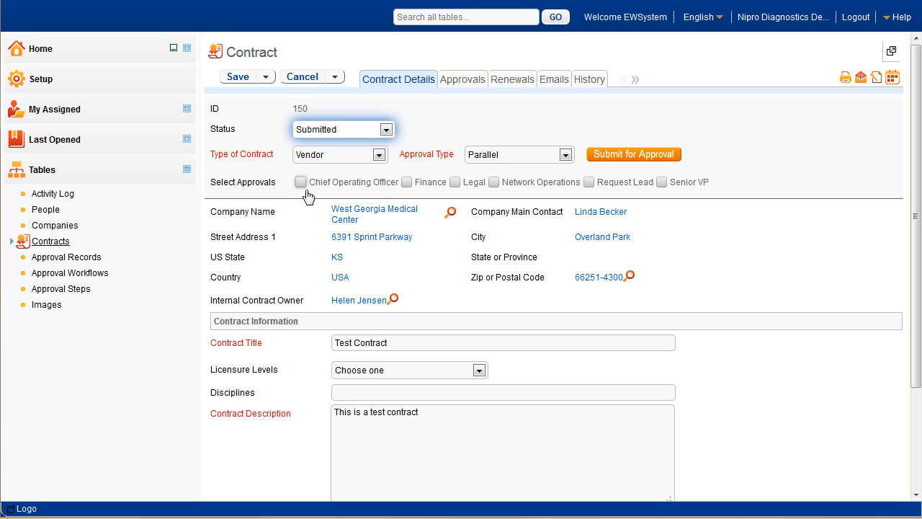
click(407, 183)
click(457, 180)
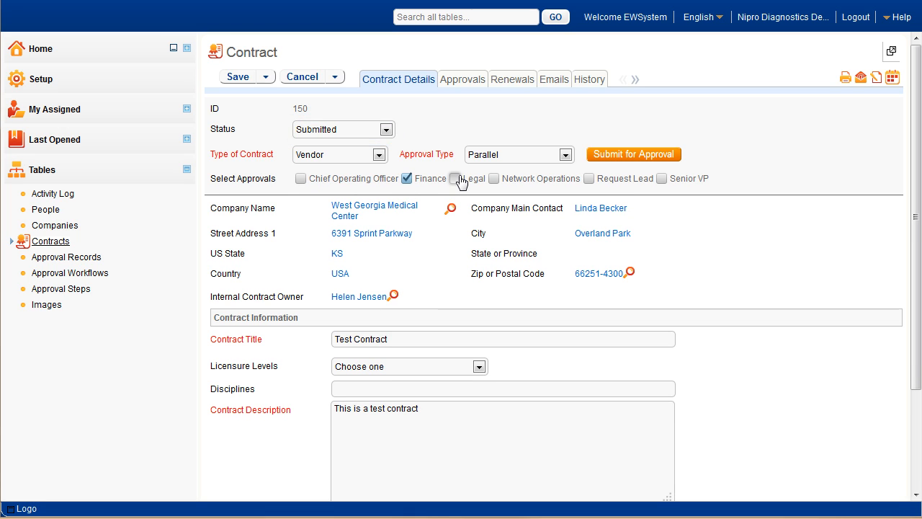
click(661, 181)
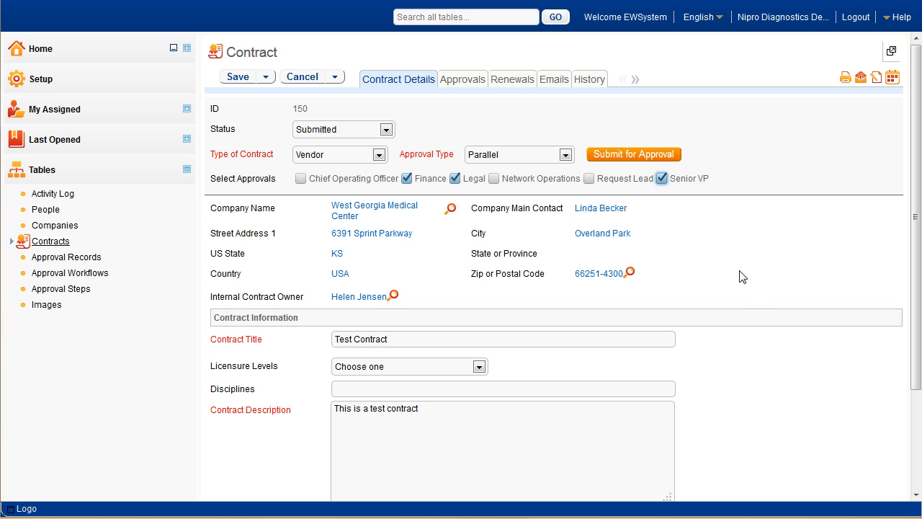
click(622, 154)
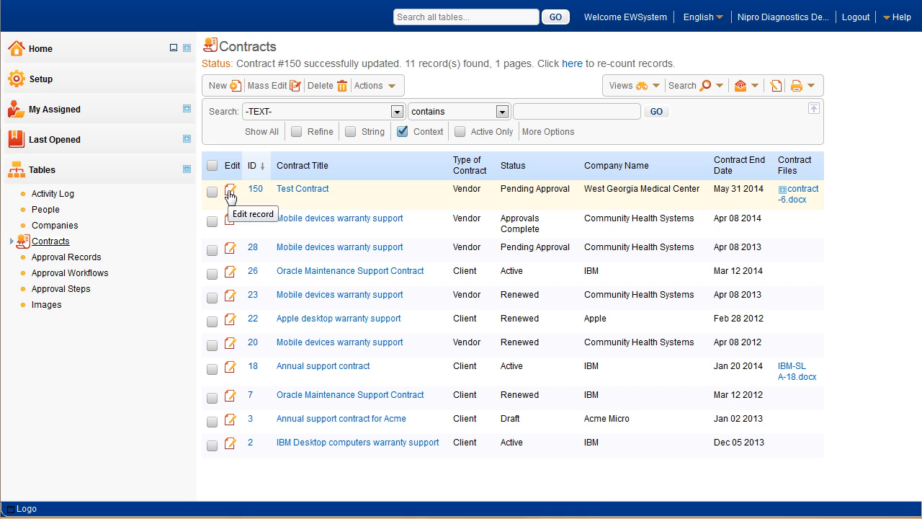
- Approve Test Contract's Legal Review Team approval record with the note "I see no problem with this.", save it, and review the saved record
click(278, 189)
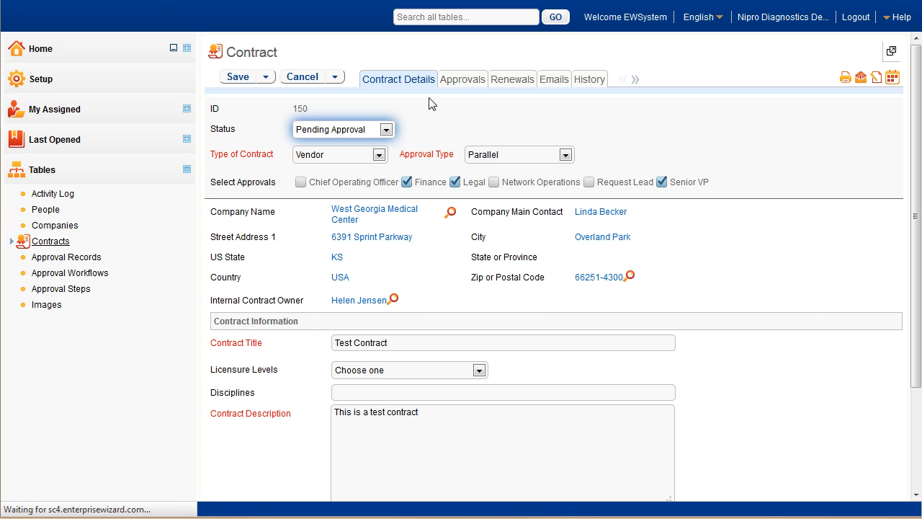
click(467, 80)
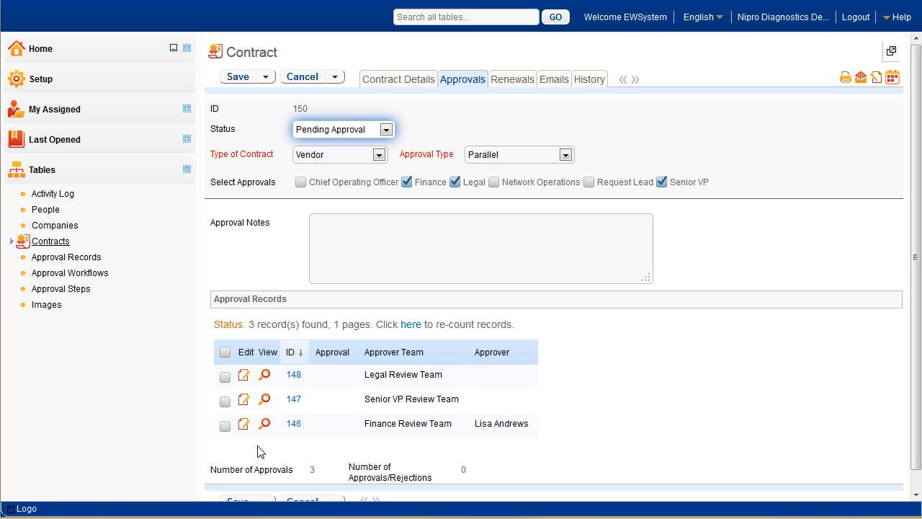
click(244, 375)
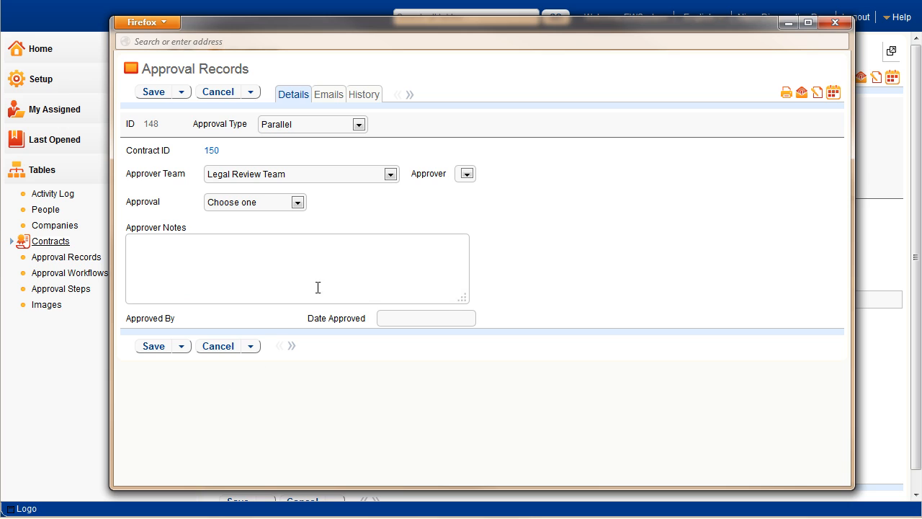
click(297, 202)
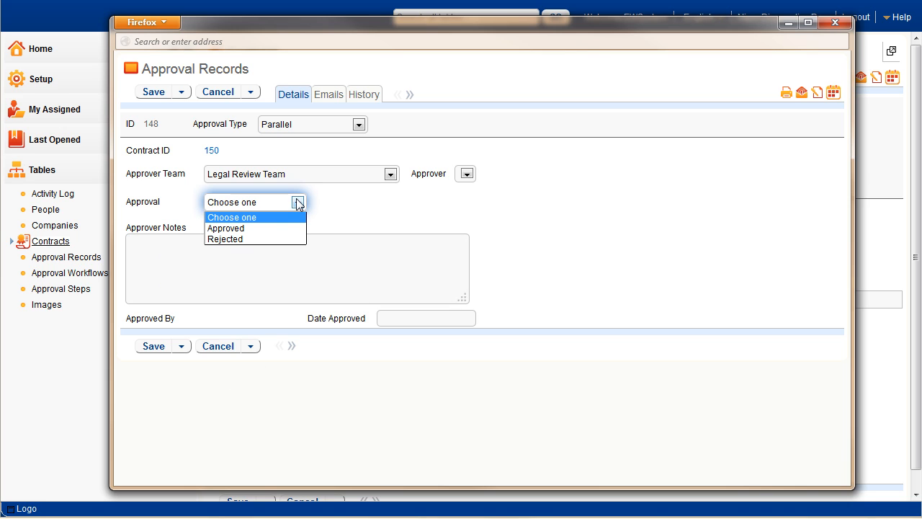
click(249, 228)
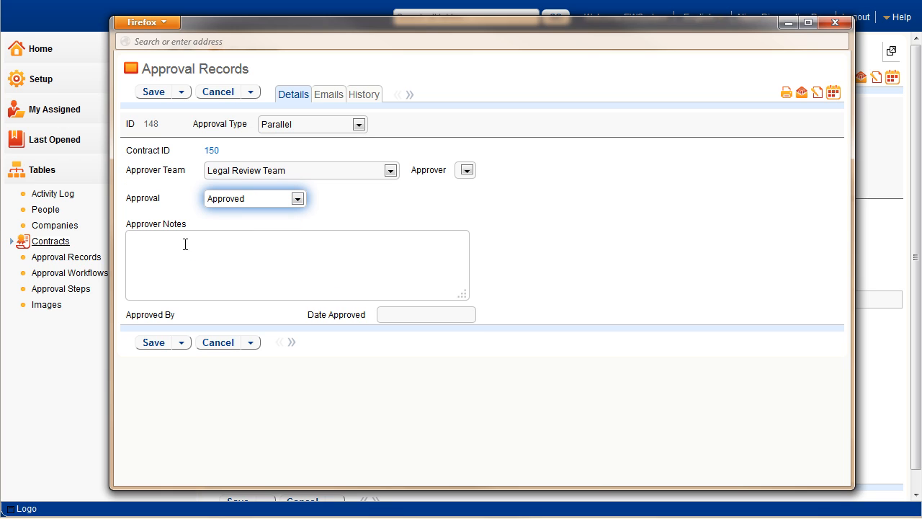
click(147, 246)
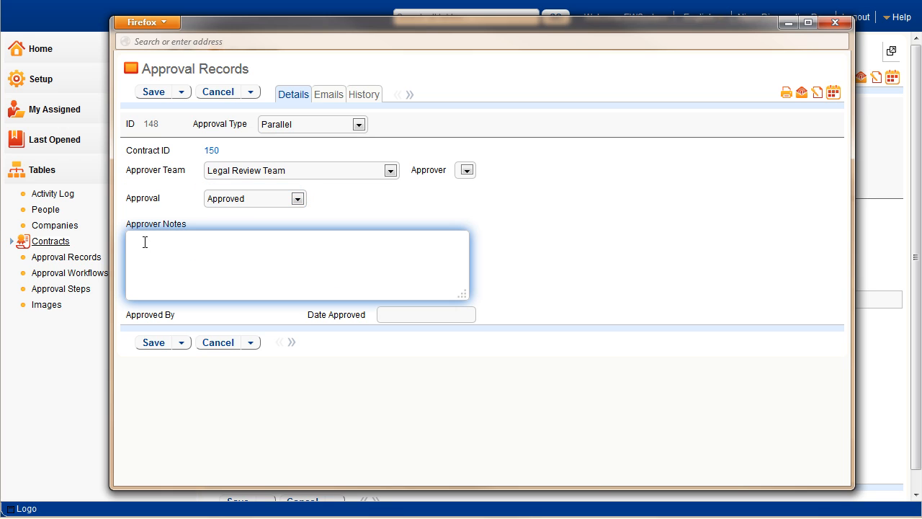
text(I see no problem with this.)
click(153, 343)
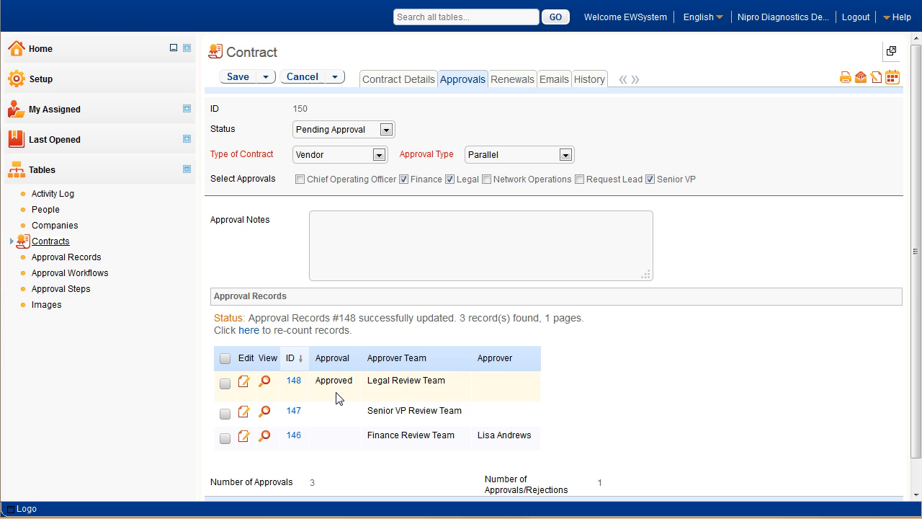
click(244, 384)
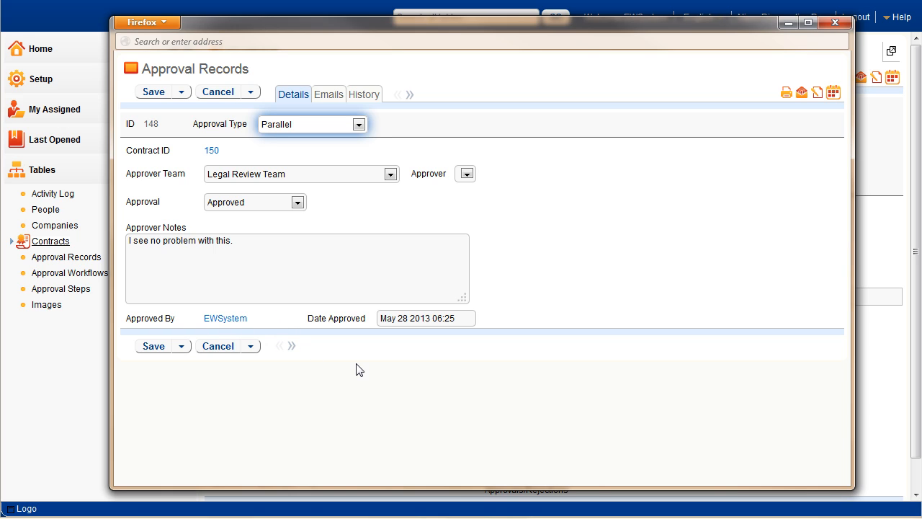
click(220, 347)
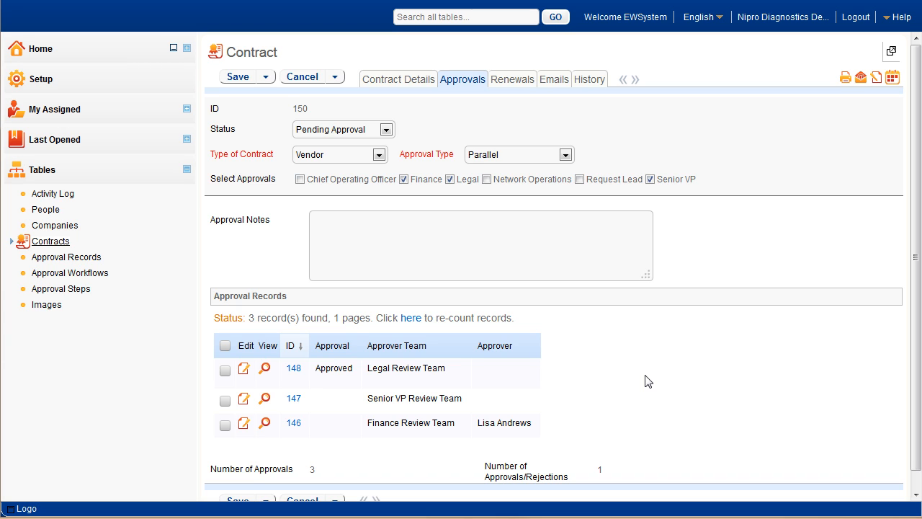
- Save the contract, reopen Test Contract for editing and bring up its approvals
click(224, 75)
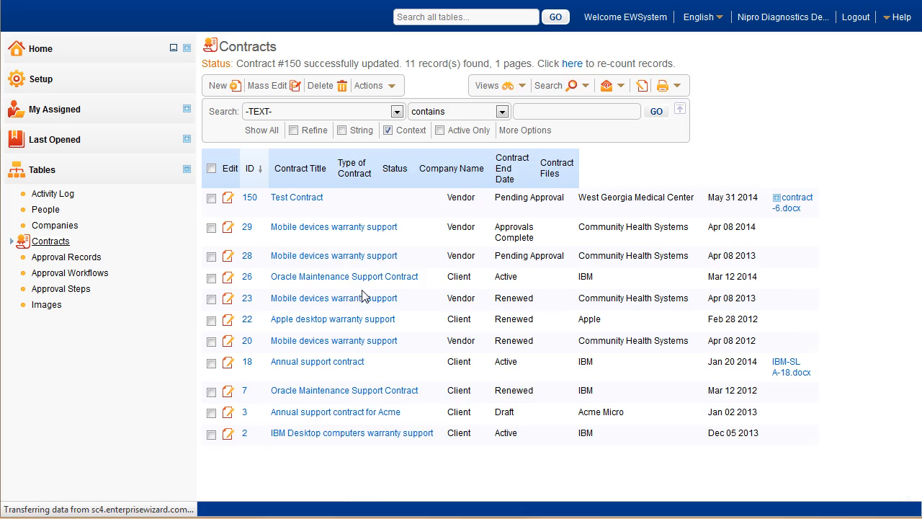
click(230, 191)
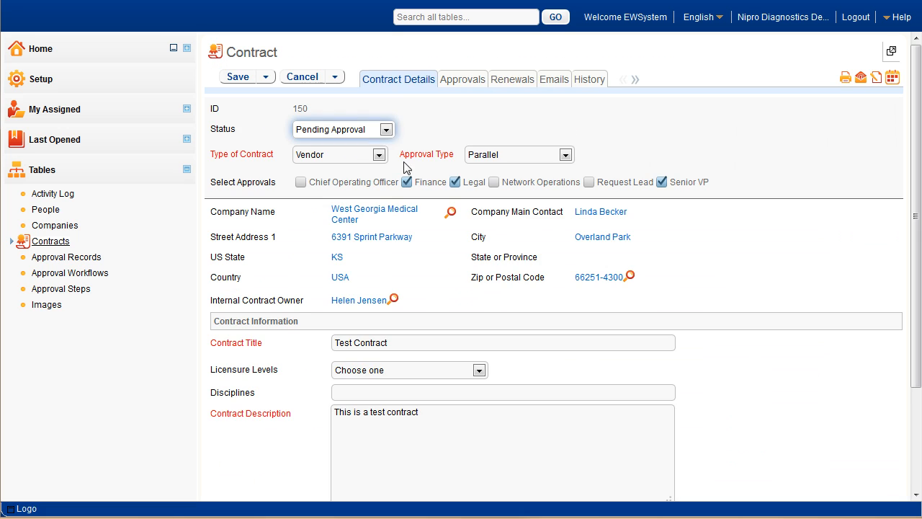
click(467, 80)
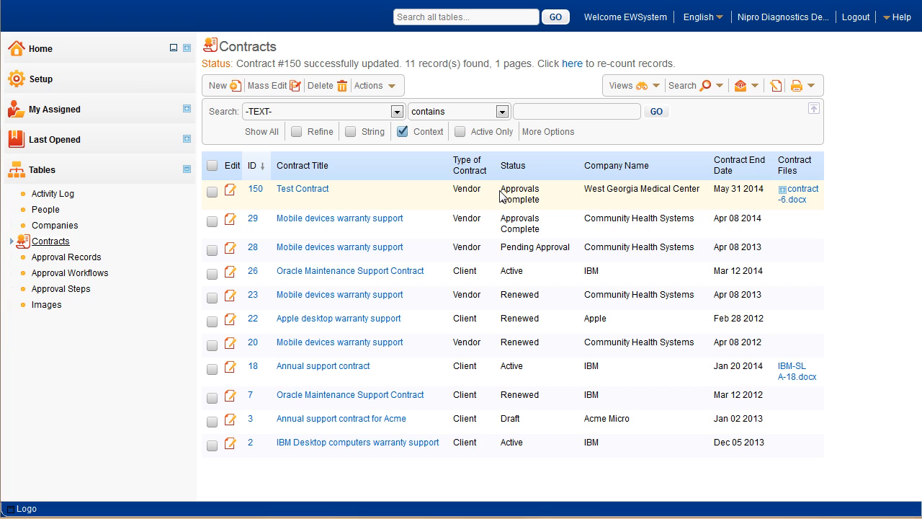
- Open Test Contract again, examine its approval notes and the approval status of each review team, and close it without saving
click(231, 191)
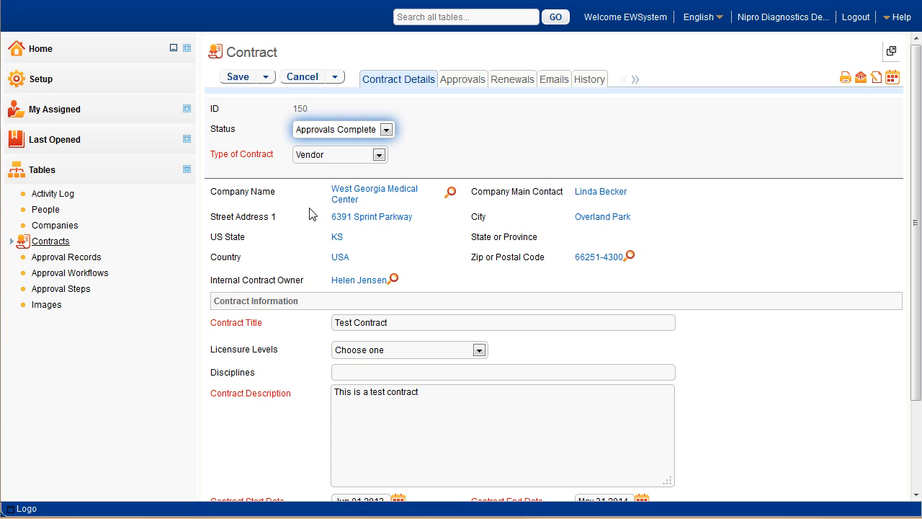
click(463, 79)
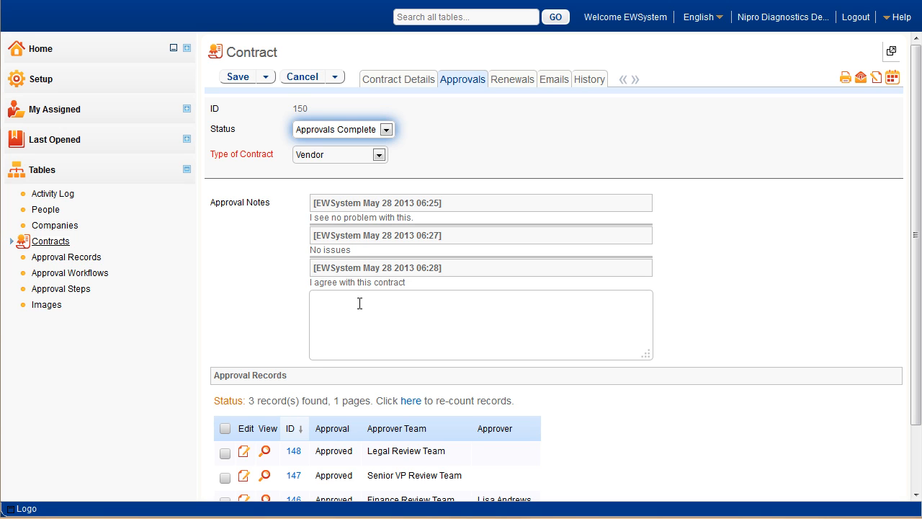
scroll(269, 299, down, 2)
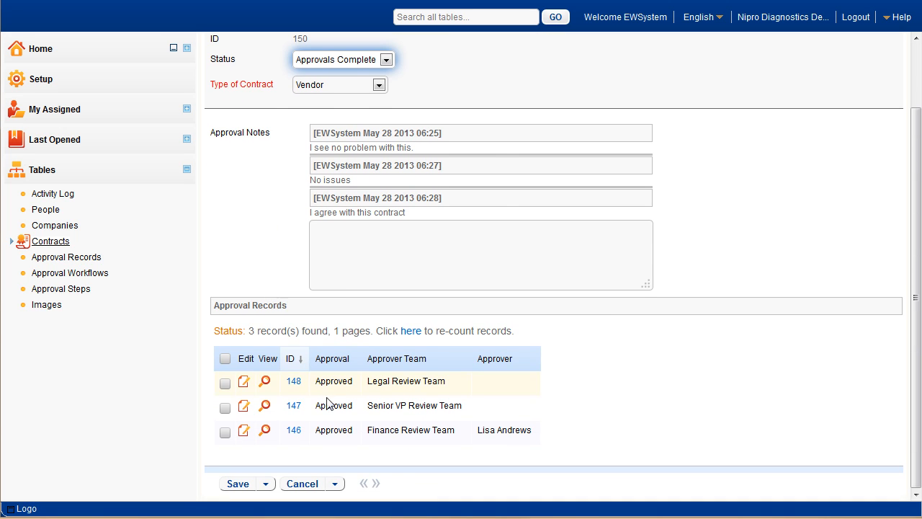
scroll(331, 406, up, 2)
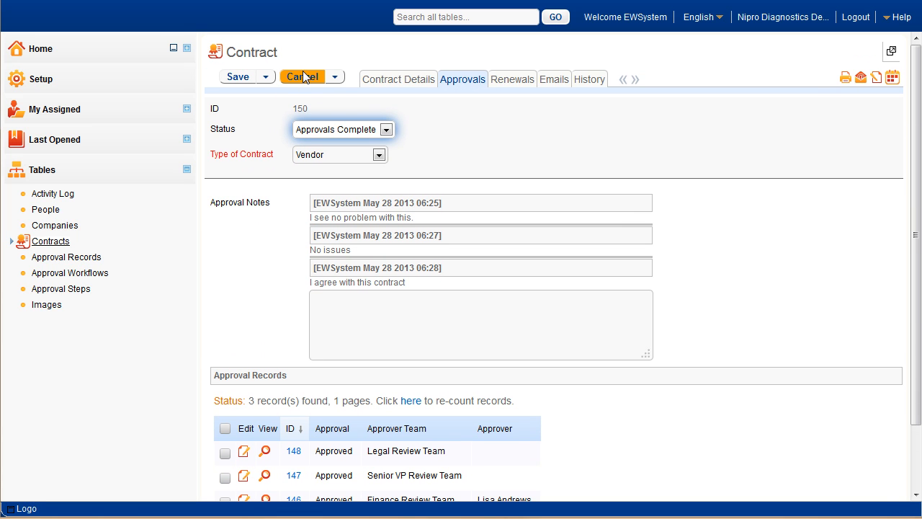
click(302, 76)
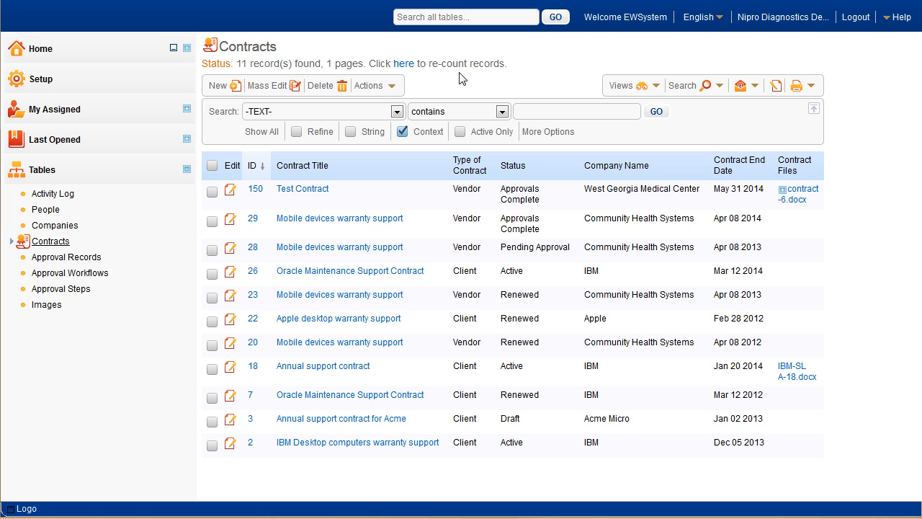
- Create a new contract record of type Vendor with Sequential approval, using Vendor Workflow #1
click(218, 86)
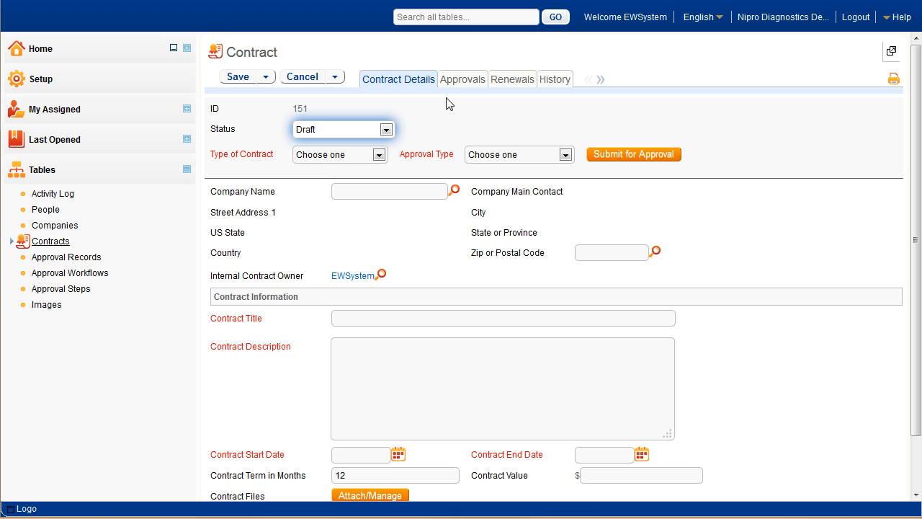
click(379, 155)
click(322, 191)
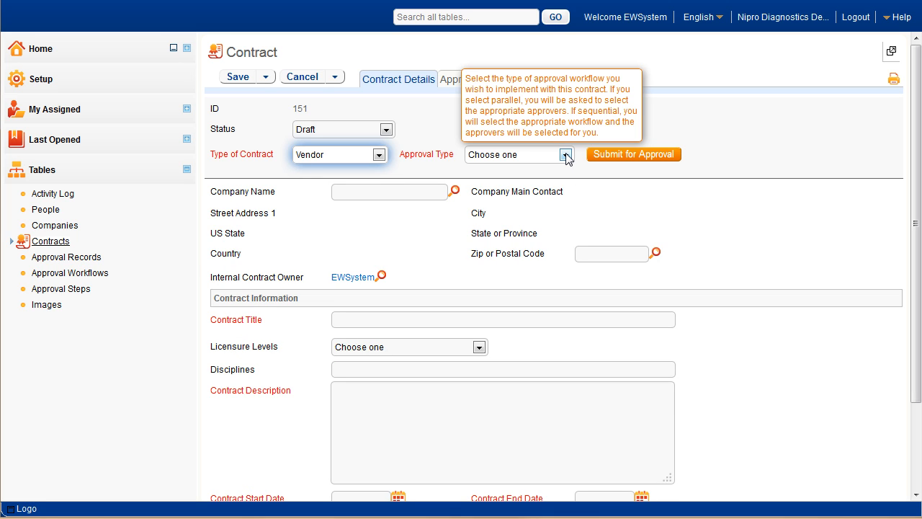
click(566, 155)
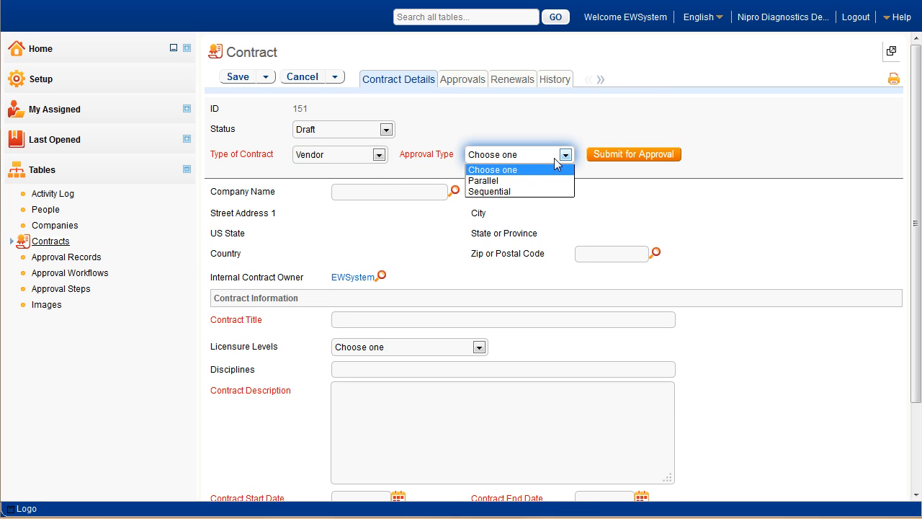
click(497, 192)
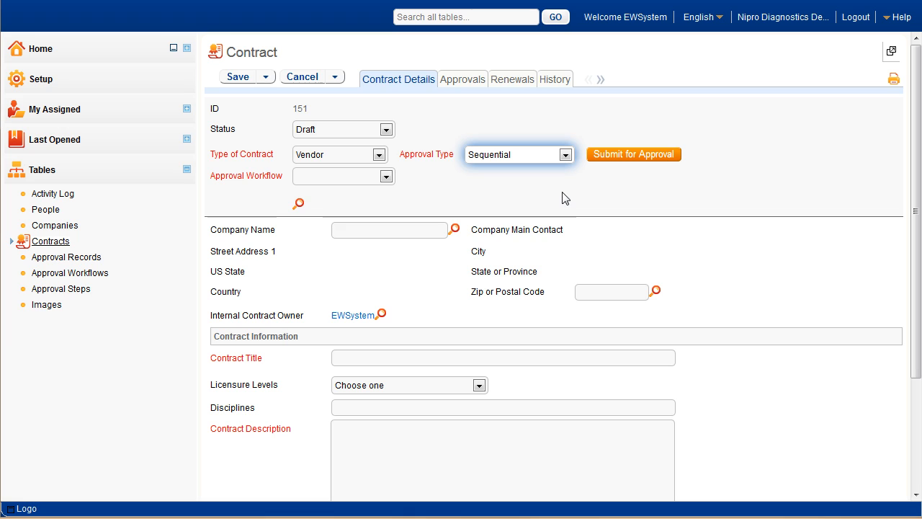
click(387, 177)
click(361, 201)
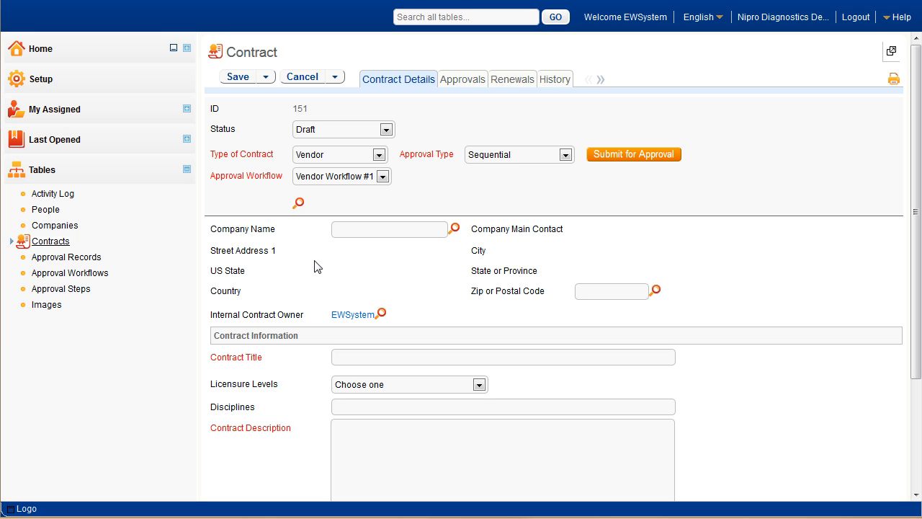
- Enter West Georgia Medical Center, title "Test Contract #2", description "Test contract #2", dates Jun 01 2013 to May 31 2014 and value 125,000, and submit for approval
click(364, 229)
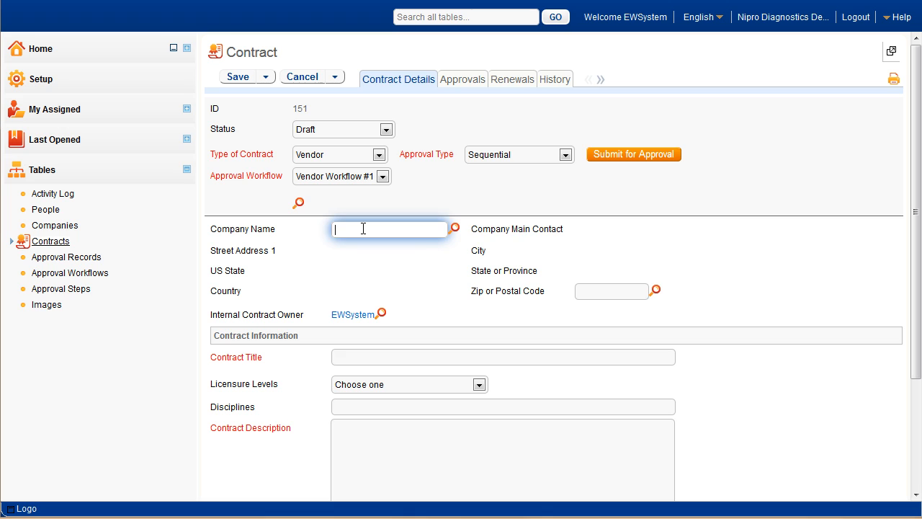
text(georgi)
click(373, 257)
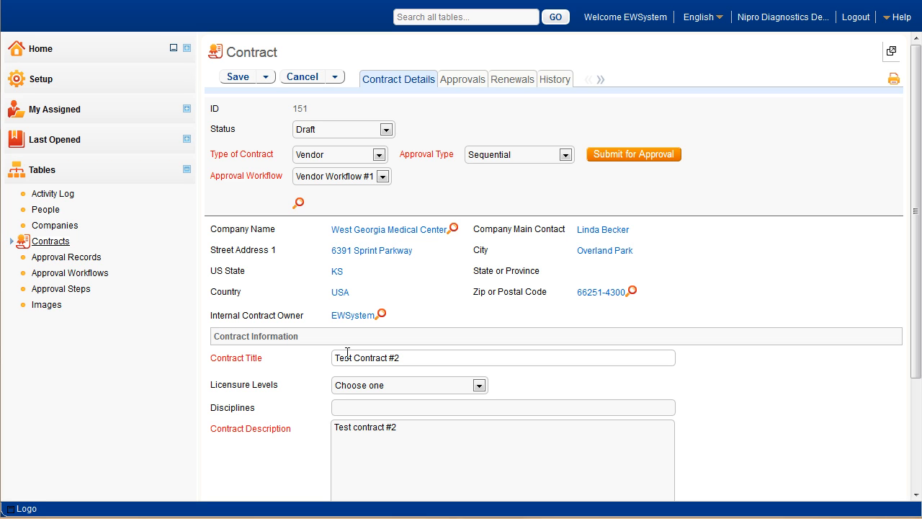
scroll(462, 376, down, 3)
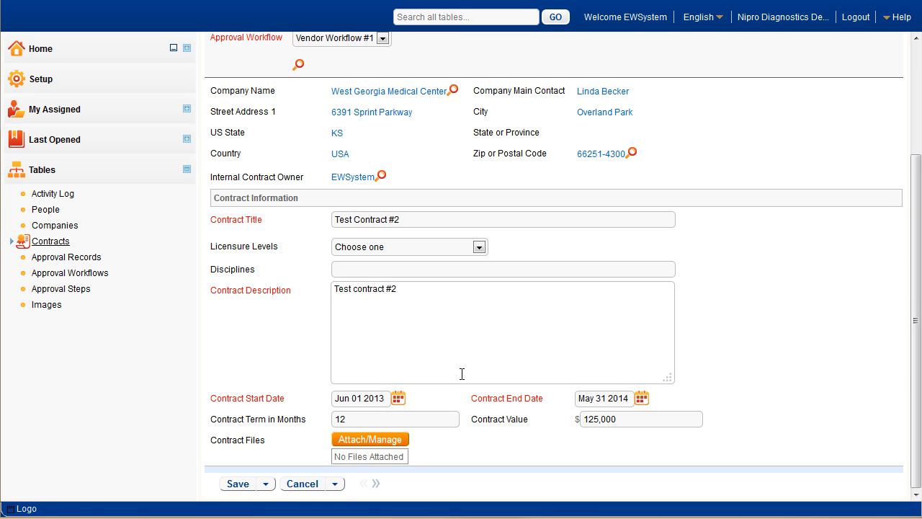
scroll(462, 374, up, 3)
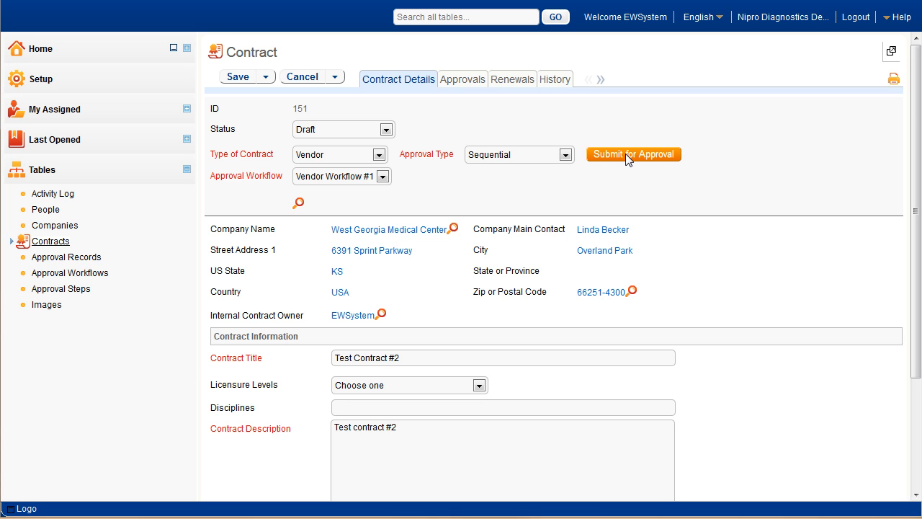
click(625, 153)
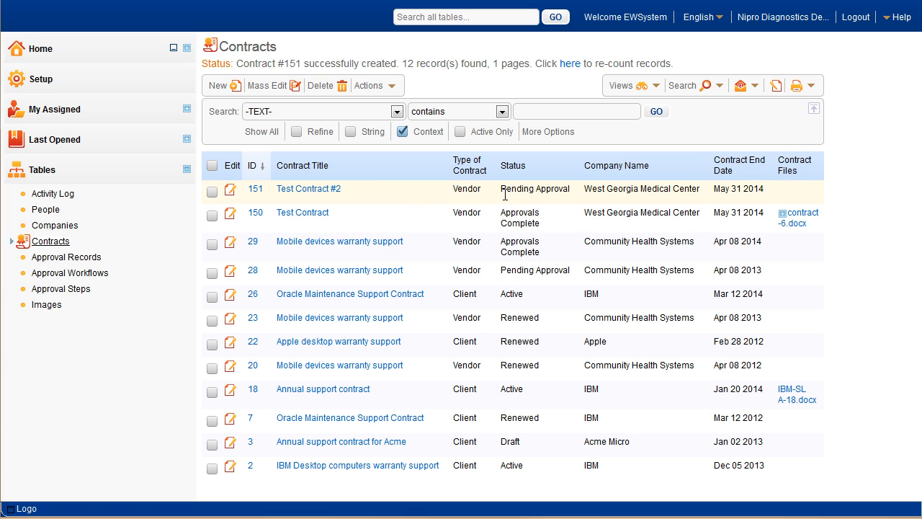
- Open Test Contract #2 and complete its Finance Review as Approved - Send Forward with the note "Approved, no issues."
click(229, 192)
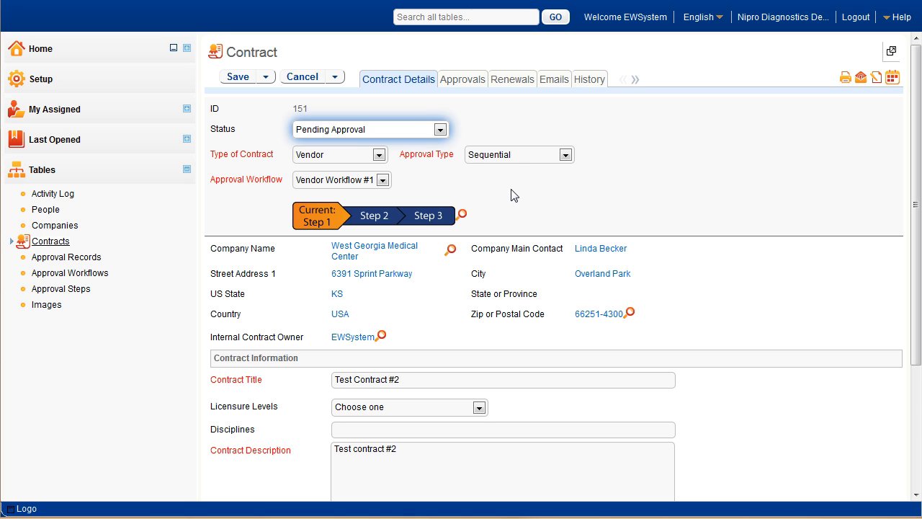
click(463, 80)
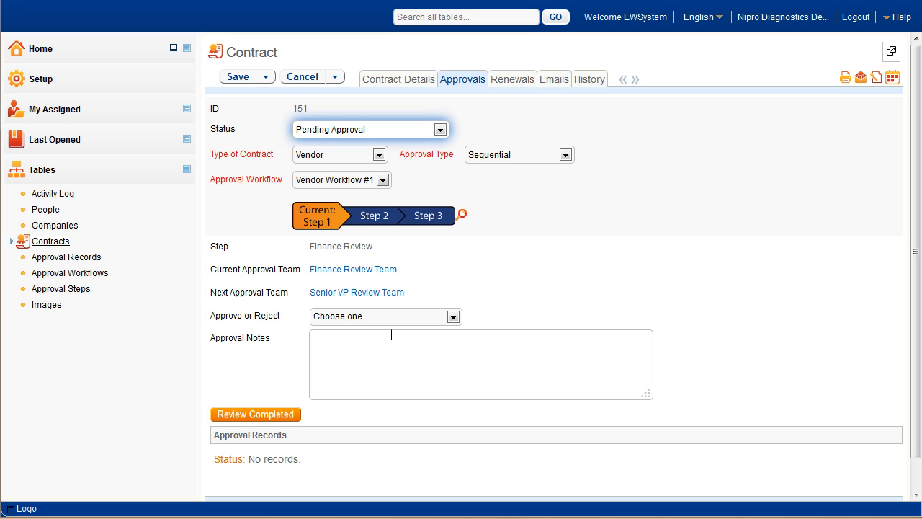
click(453, 317)
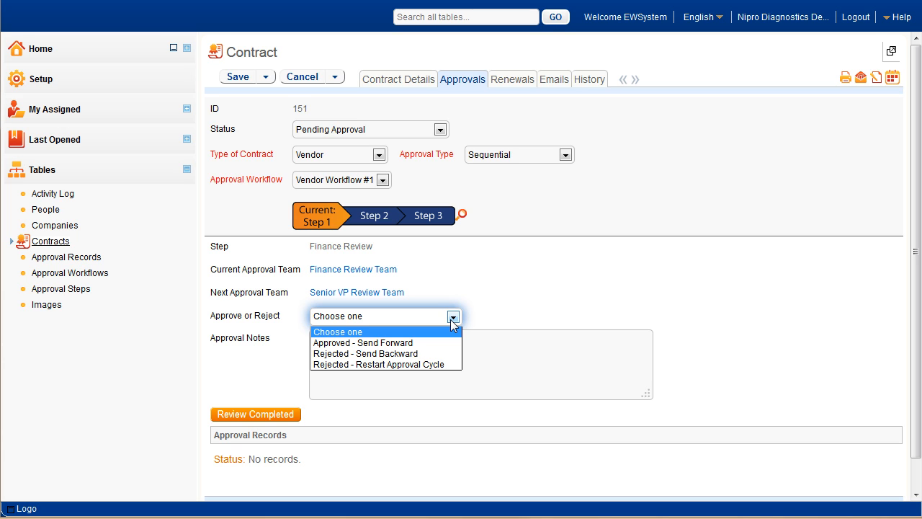
click(403, 343)
click(339, 343)
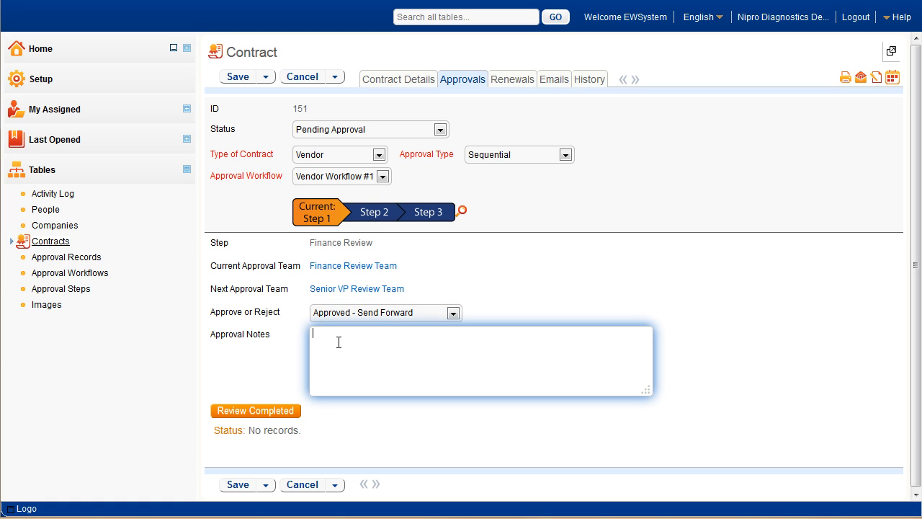
text(Approved, no issues.)
click(255, 410)
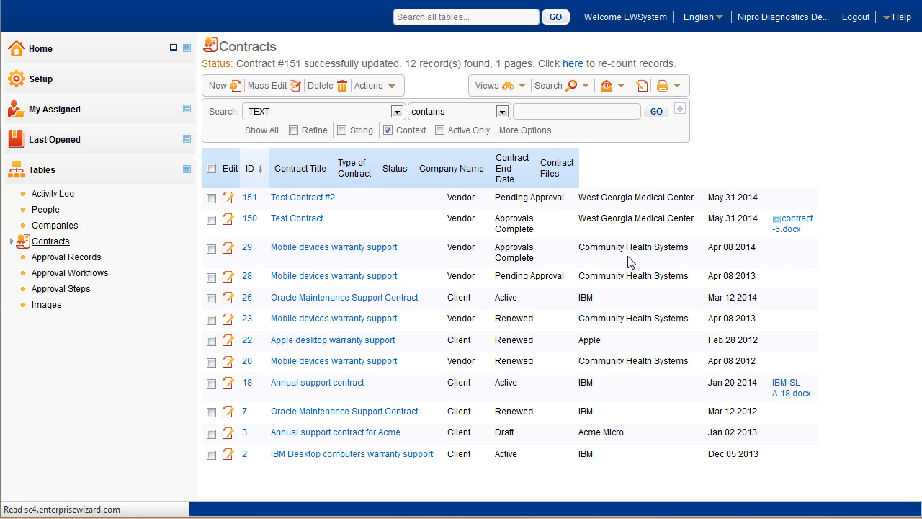
- Reopen Test Contract #2 and examine its current workflow step, approval notes and approval records
click(231, 190)
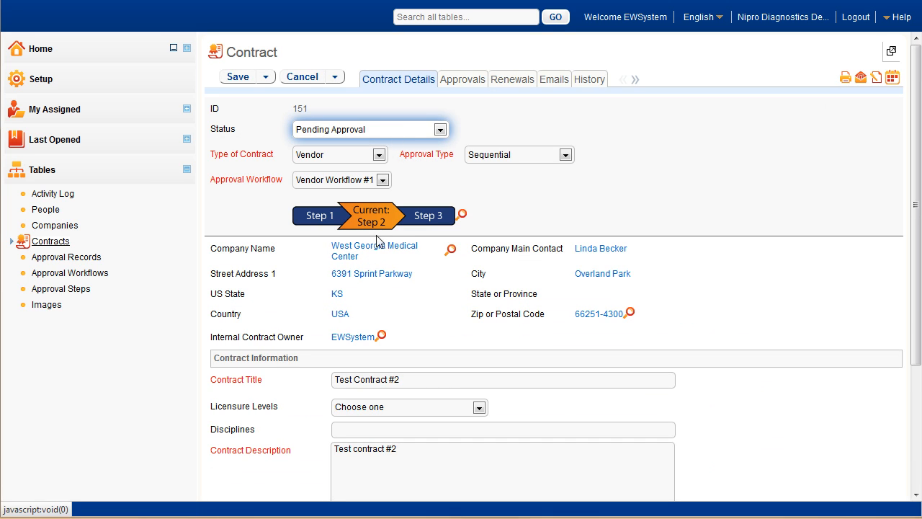
click(460, 79)
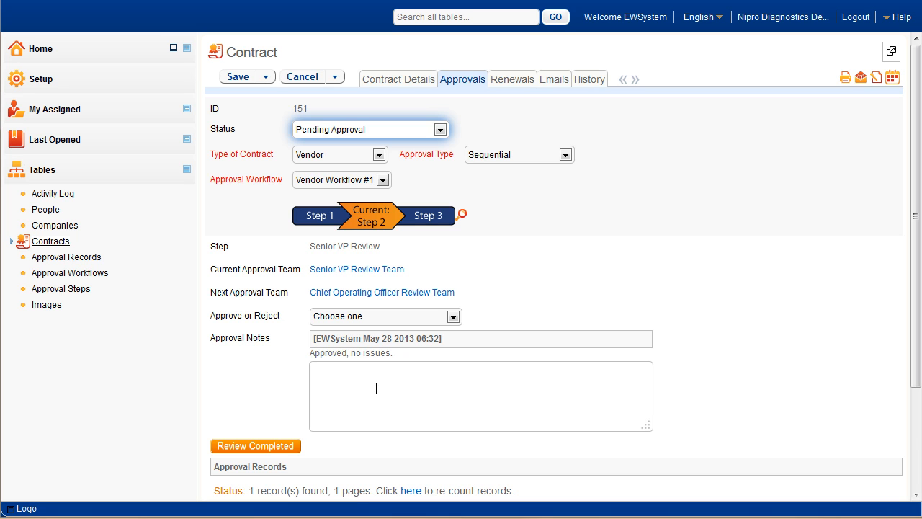
scroll(375, 387, down, 3)
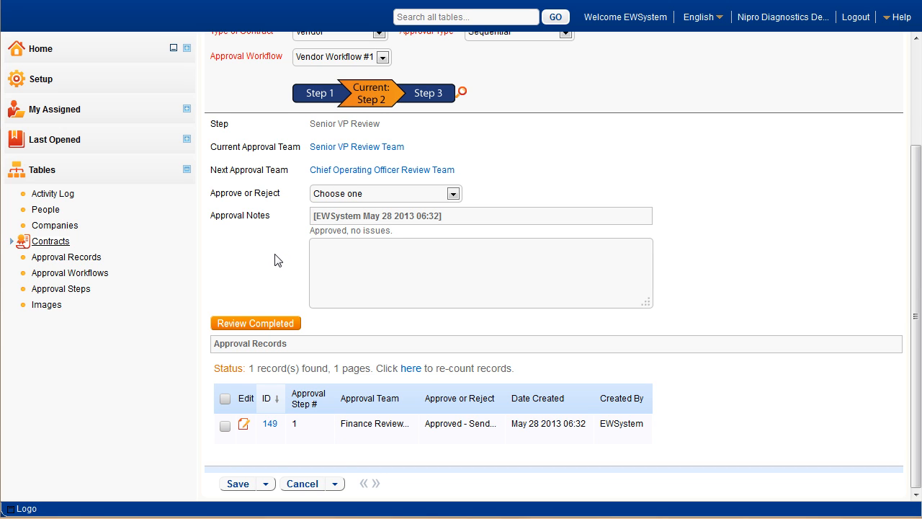
scroll(277, 268, up, 3)
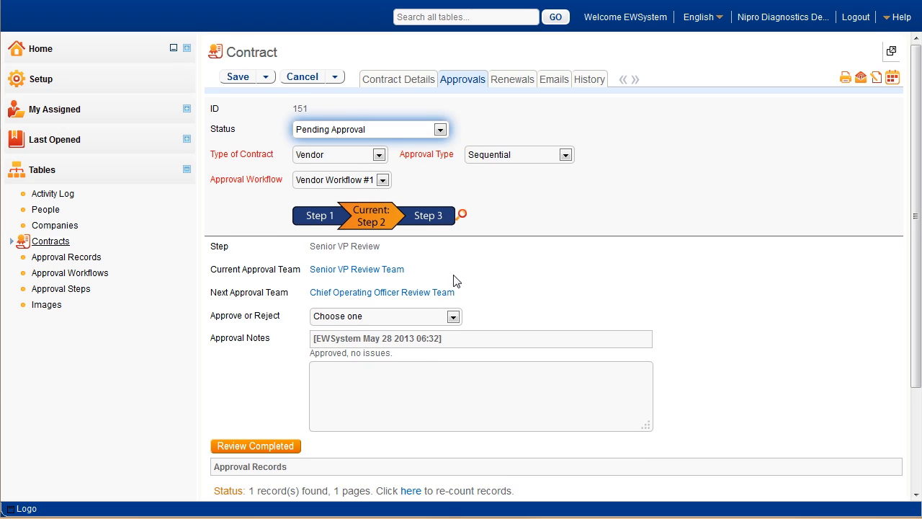
- Complete the Senior VP Review as Rejected - Send Backward with the note "Does not meet the proper formatting."
click(453, 317)
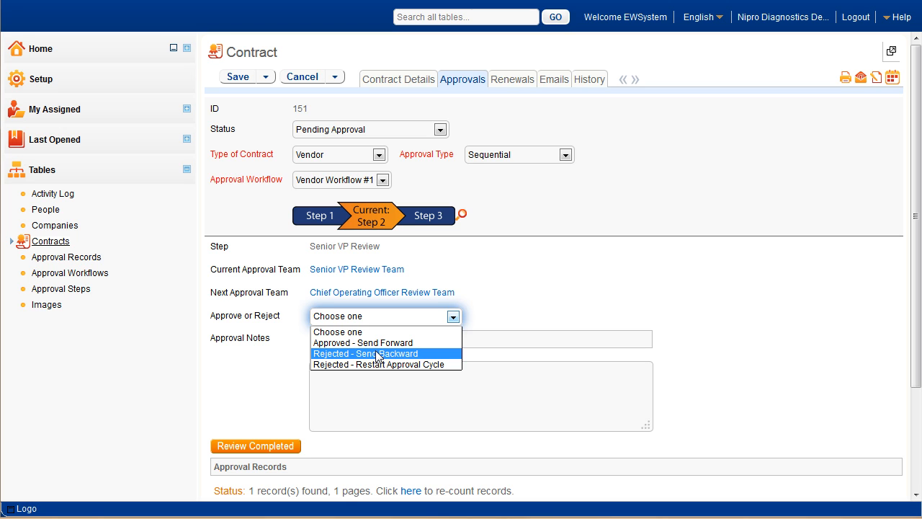
key(Up)
key(Return)
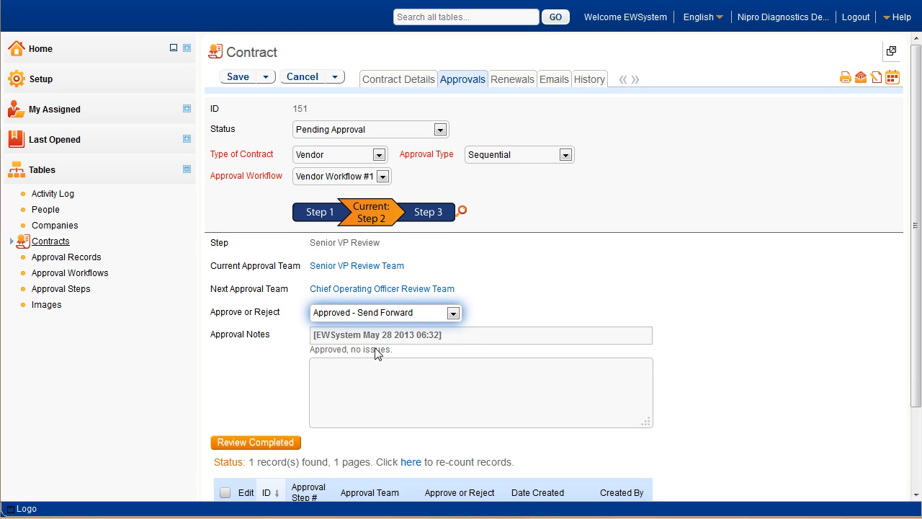
click(452, 313)
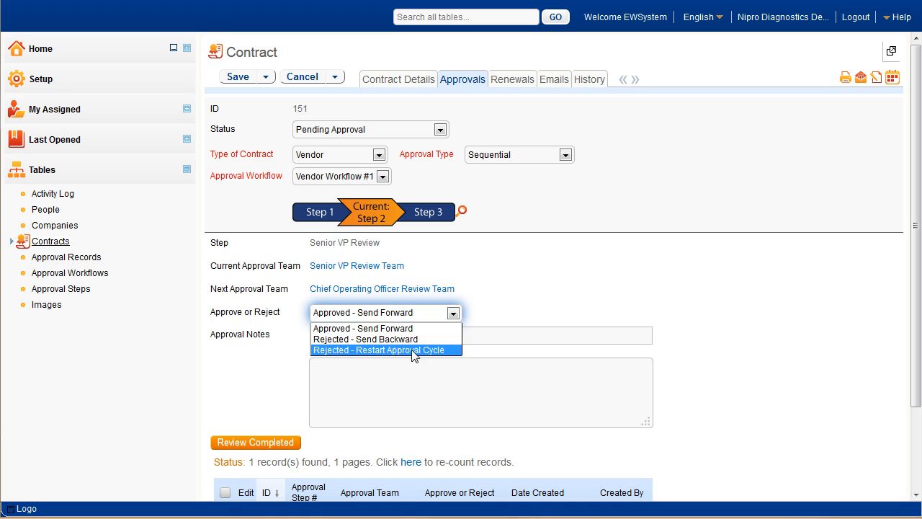
click(391, 342)
click(338, 376)
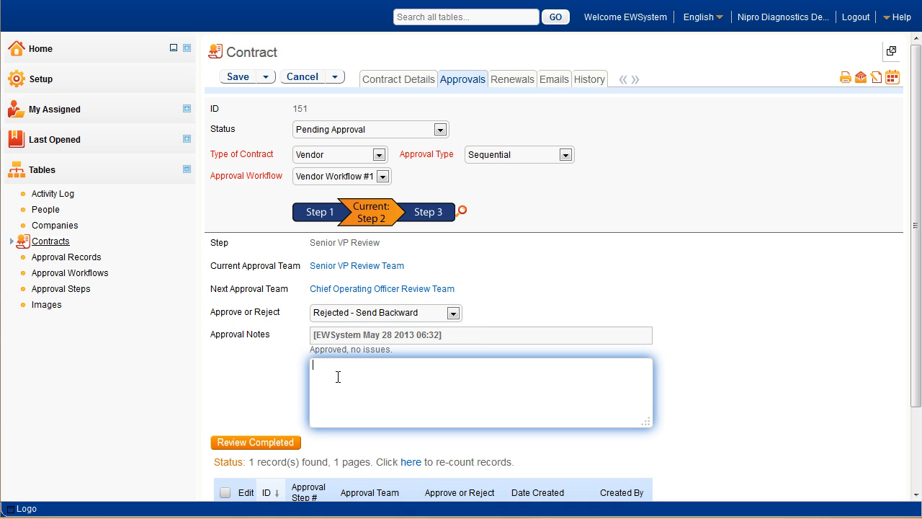
text(Does not meet the proper formatting.)
scroll(252, 326, down, 3)
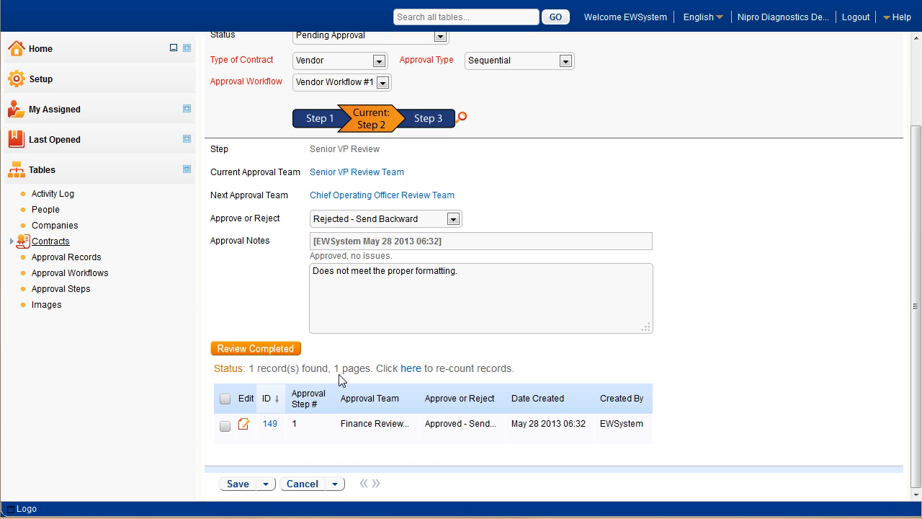
click(249, 348)
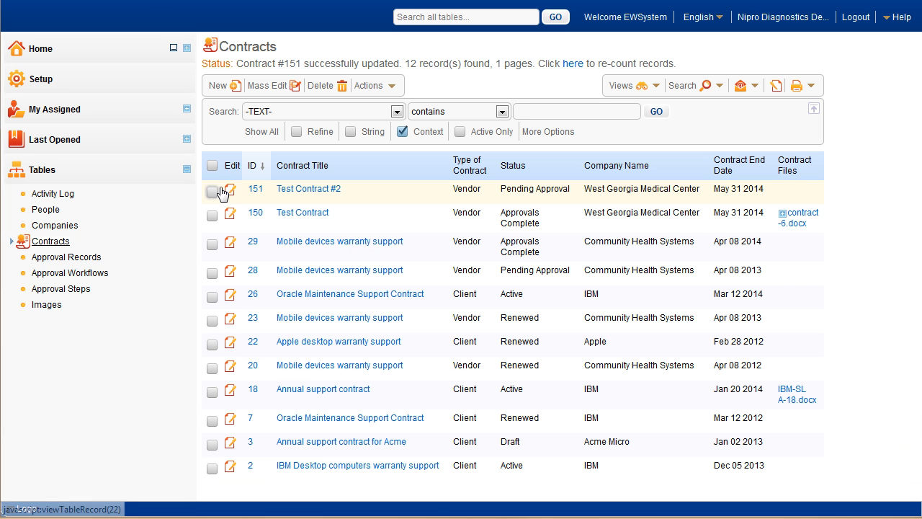
- Reopen Test Contract #2 and complete its Finance Review as Approved - Send Forward with the note "Changes made and approved."
click(229, 192)
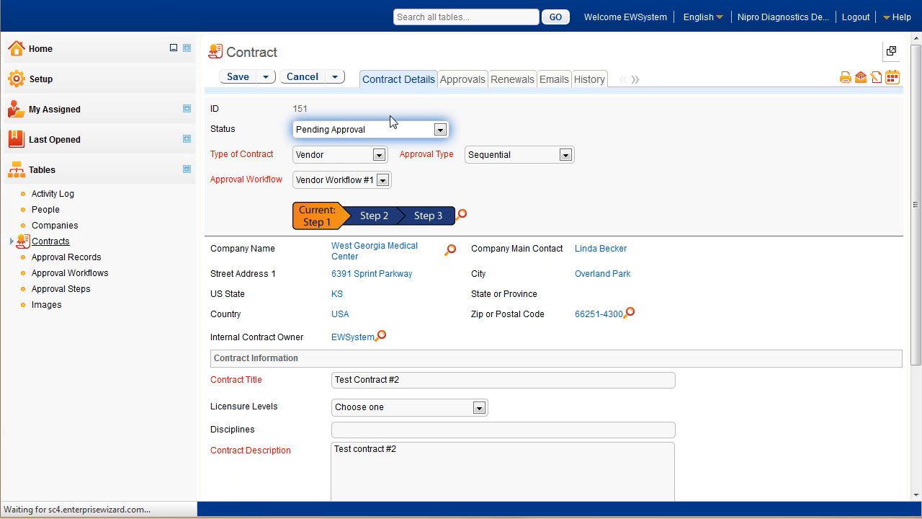
click(464, 81)
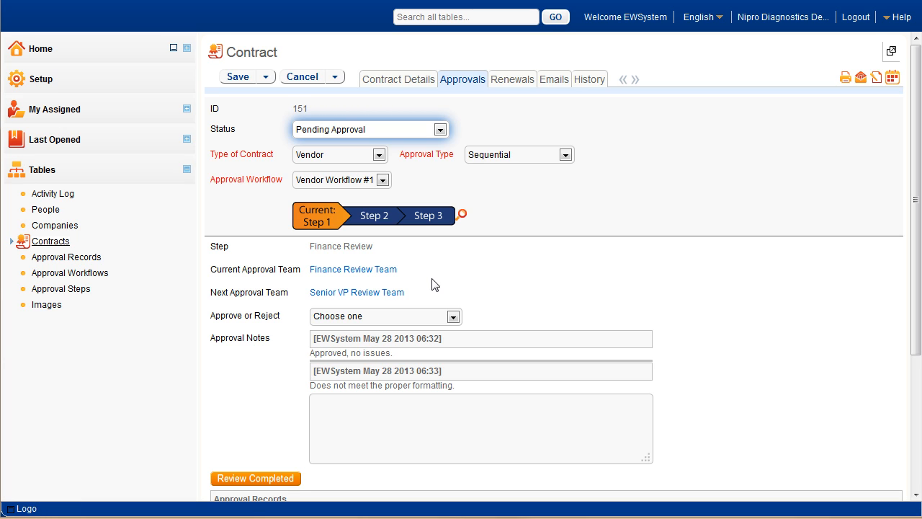
click(453, 317)
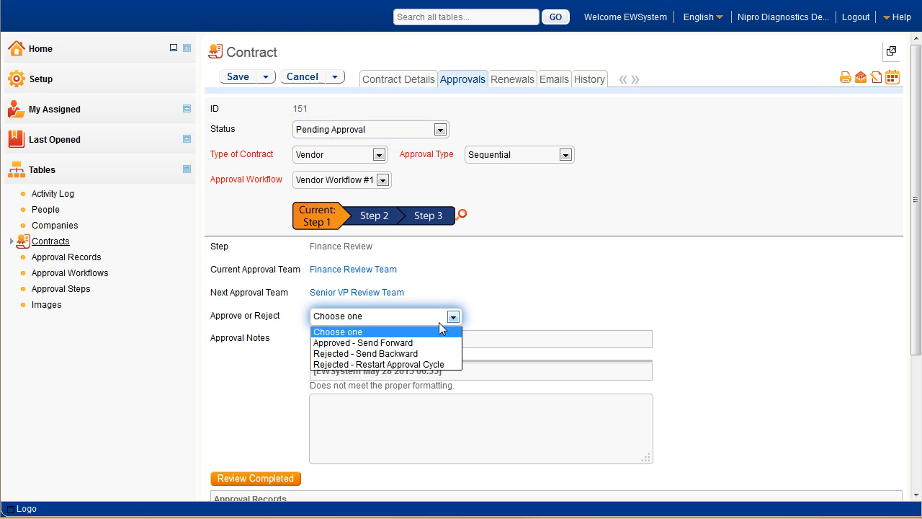
click(382, 344)
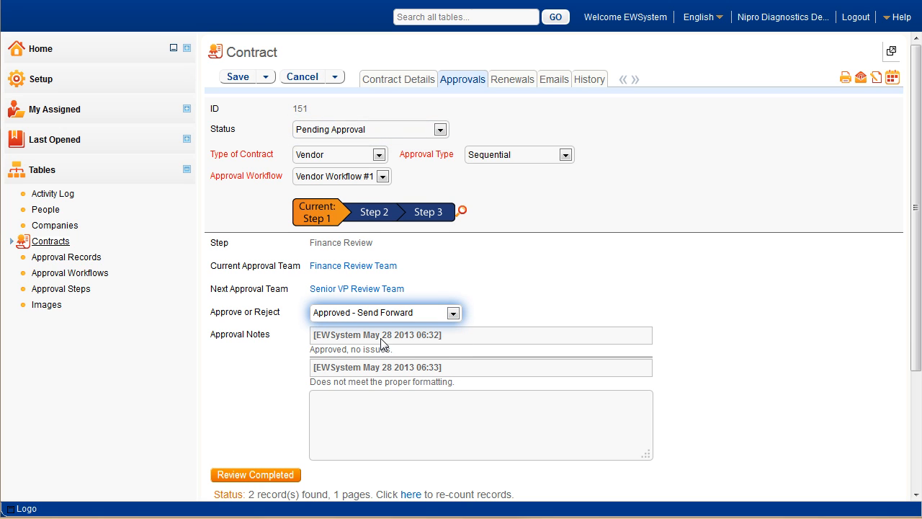
click(352, 411)
text(Changes made and approved.)
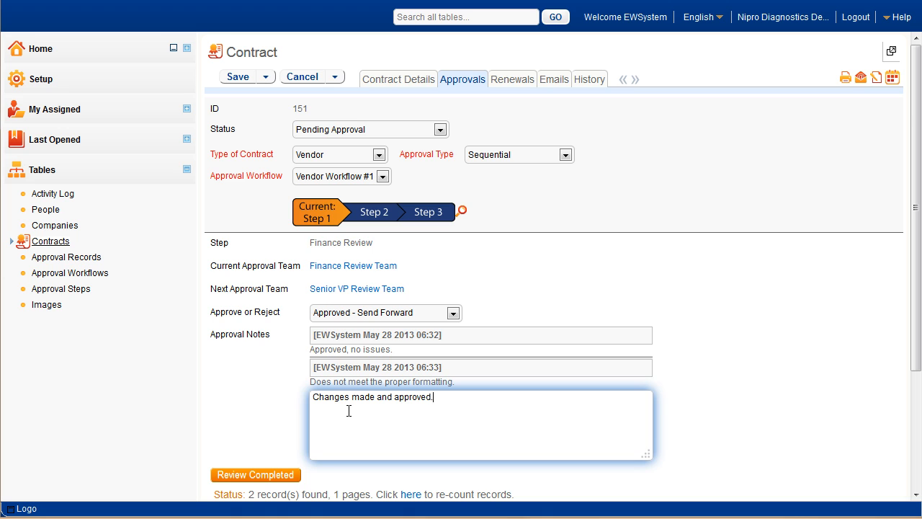
click(264, 473)
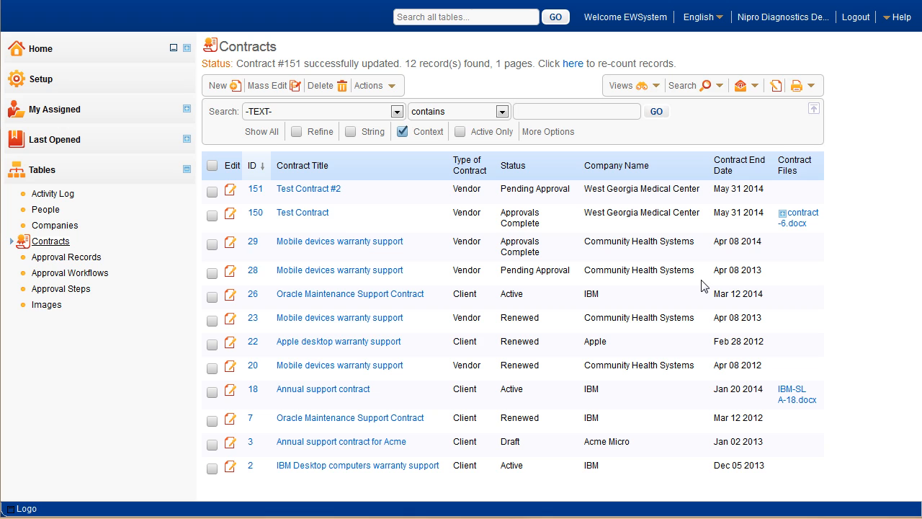
- Reopen Test Contract #2 and complete its Senior VP Review as Approved - Send Forward with the note "Formatting now appropriate, approved!"
click(230, 191)
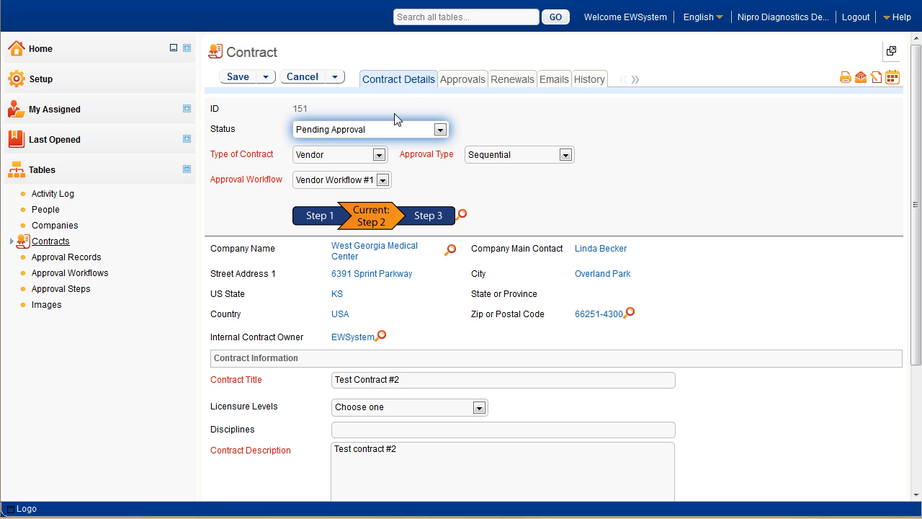
click(463, 80)
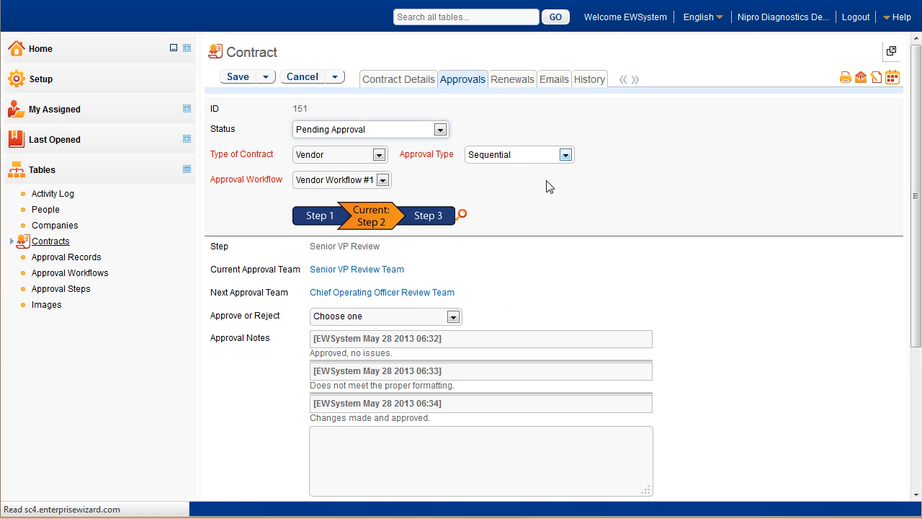
click(453, 317)
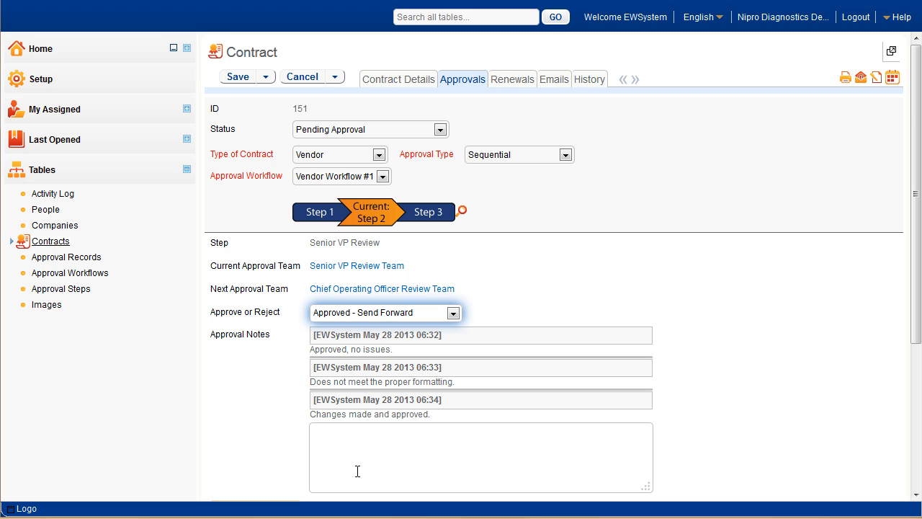
click(345, 443)
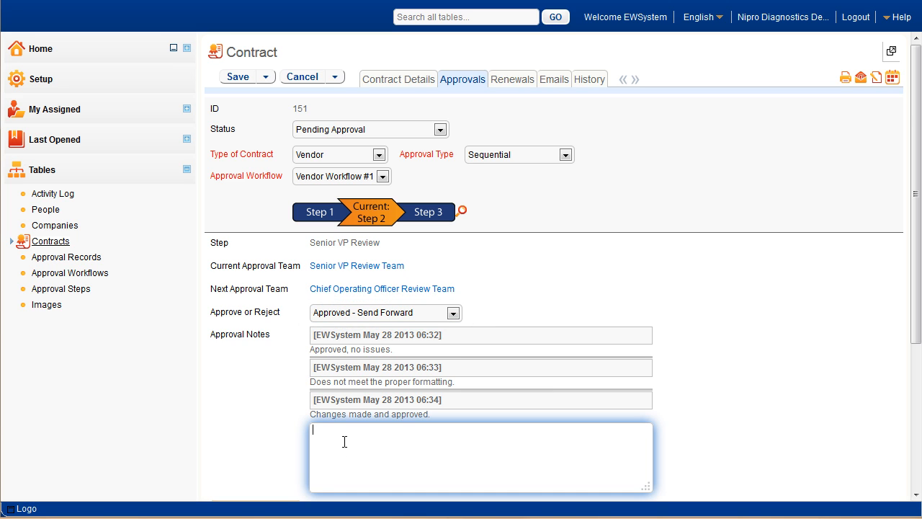
text(Formatting now appropriate, approved!)
scroll(261, 470, down, 3)
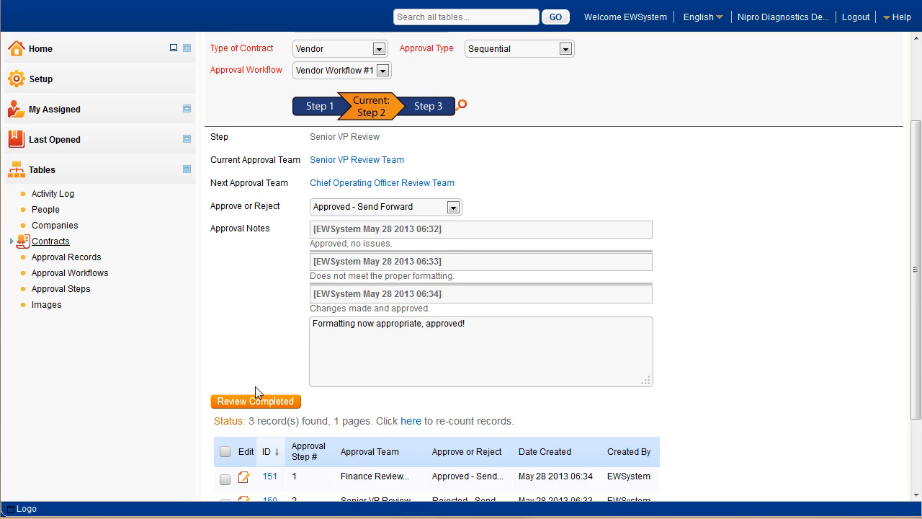
click(250, 401)
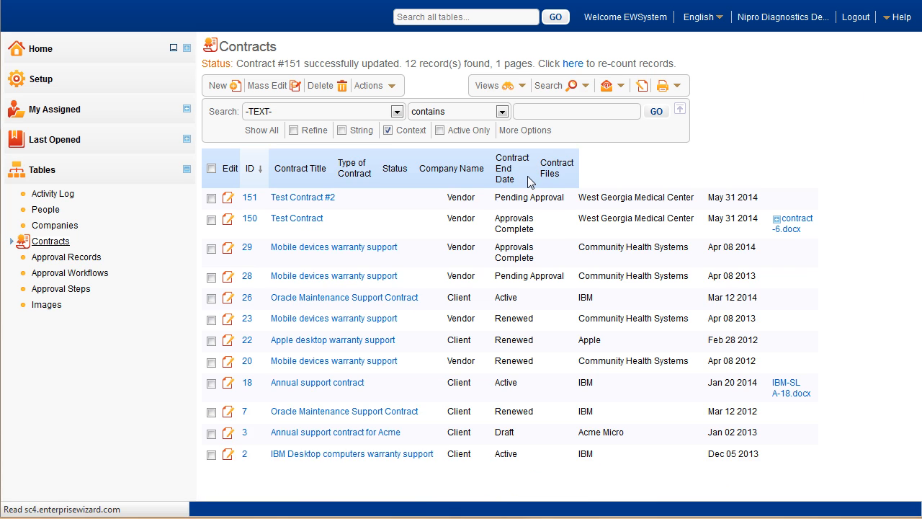
- Reopen Test Contract #2 and complete its Chief Operating Officer Review as Approved - Send Forward with the note "Approved."
click(230, 189)
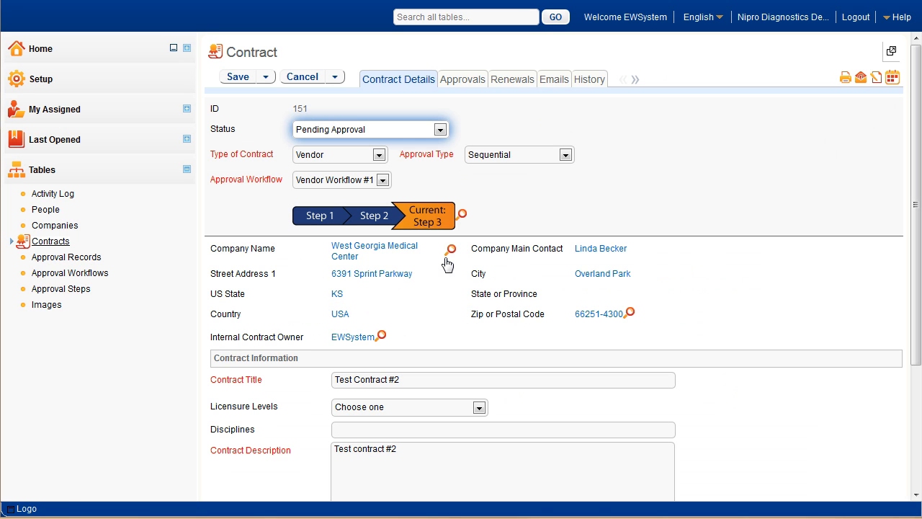
click(474, 80)
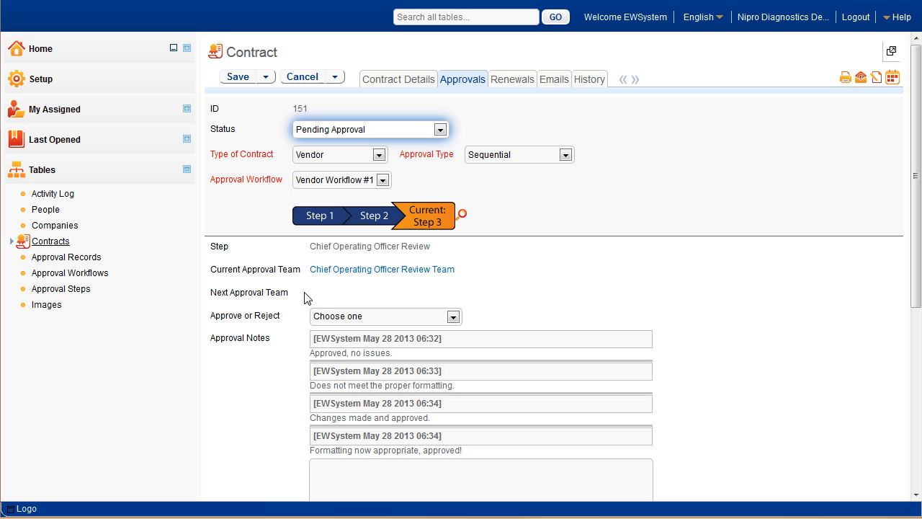
click(452, 317)
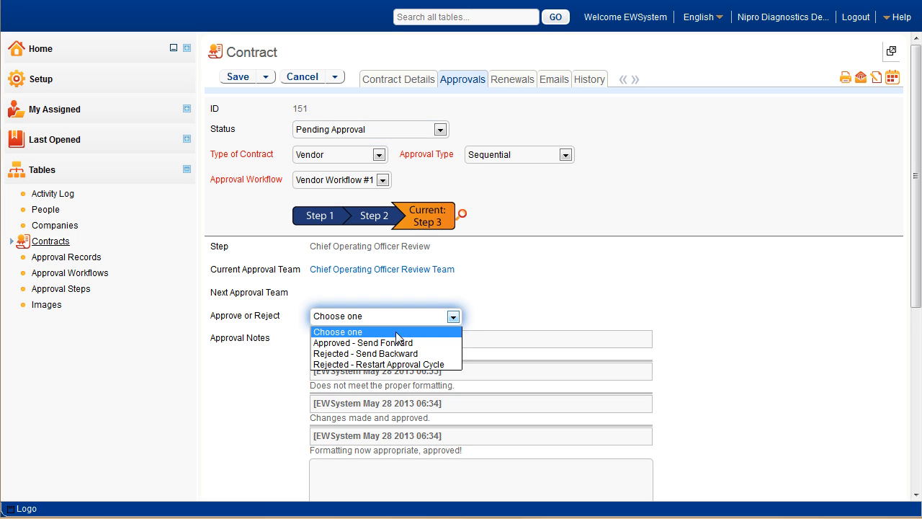
click(353, 344)
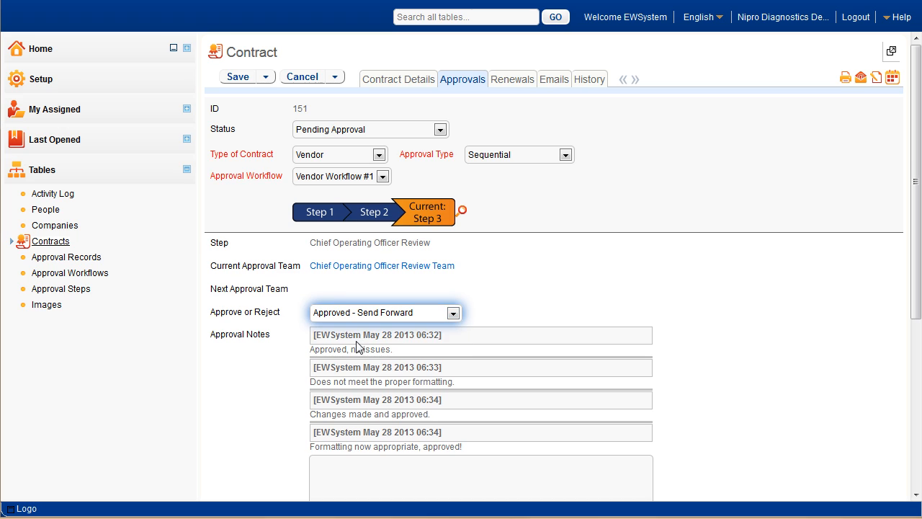
click(322, 470)
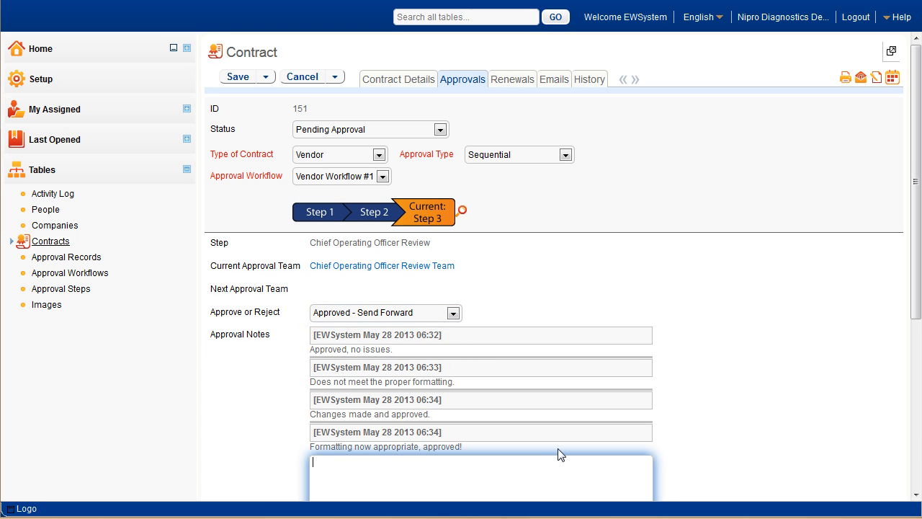
text(Approved.)
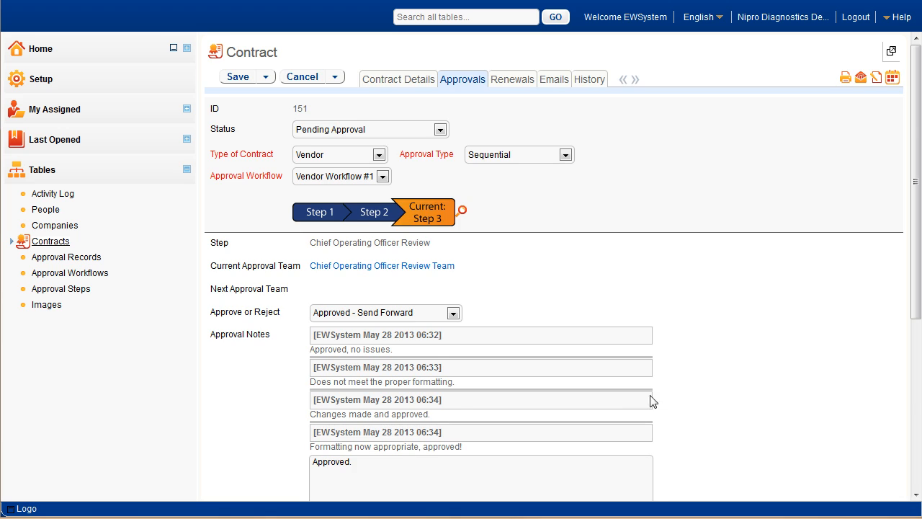
scroll(651, 399, down, 3)
scroll(665, 390, down, 1)
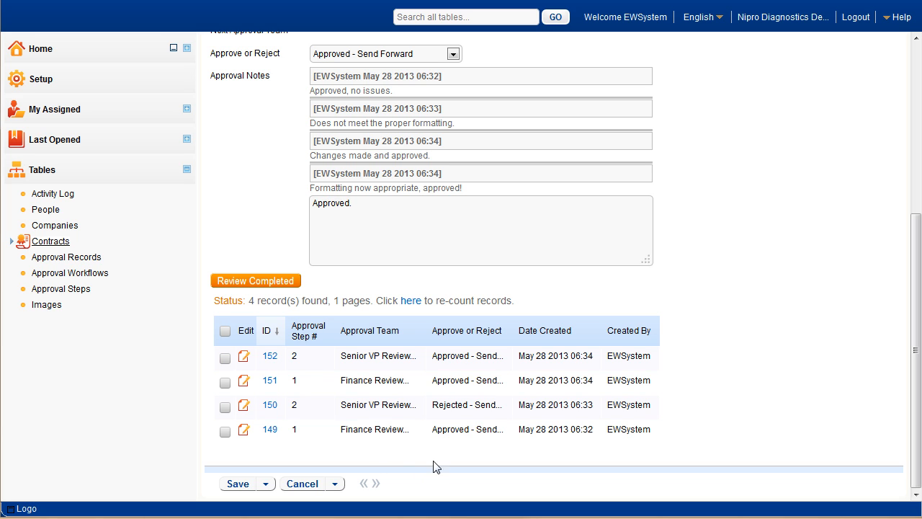
scroll(559, 315, up, 3)
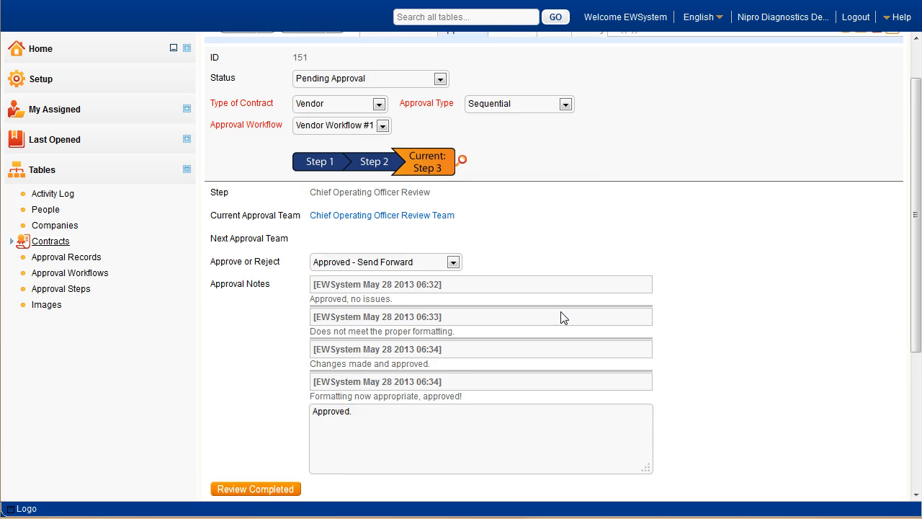
scroll(281, 426, down, 2)
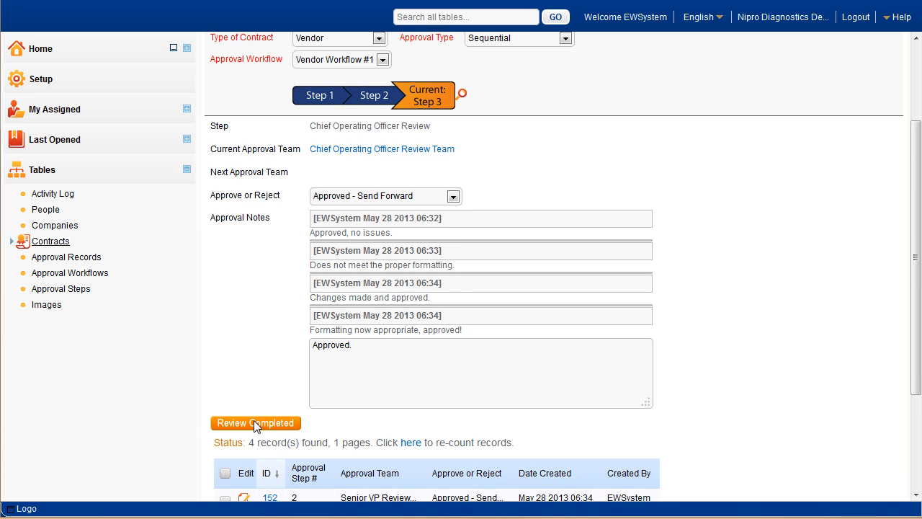
click(253, 422)
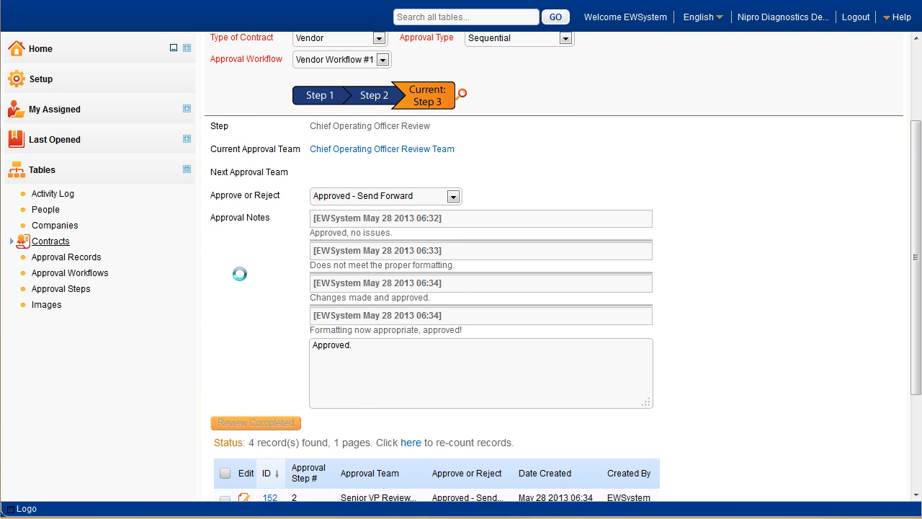